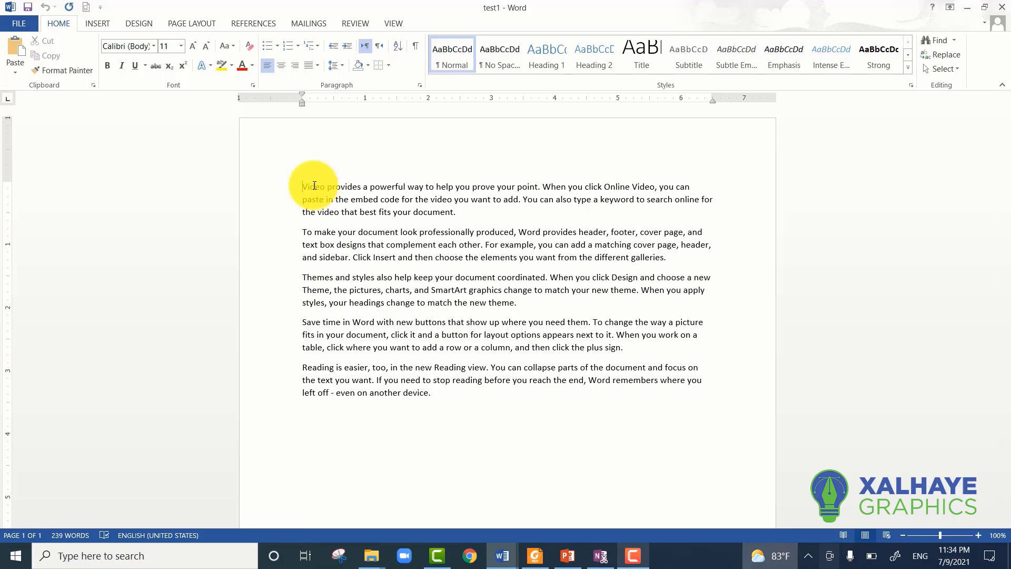
Put the opening word "Video" on its own line and apply the Heading 1 style to it.
click(355, 278)
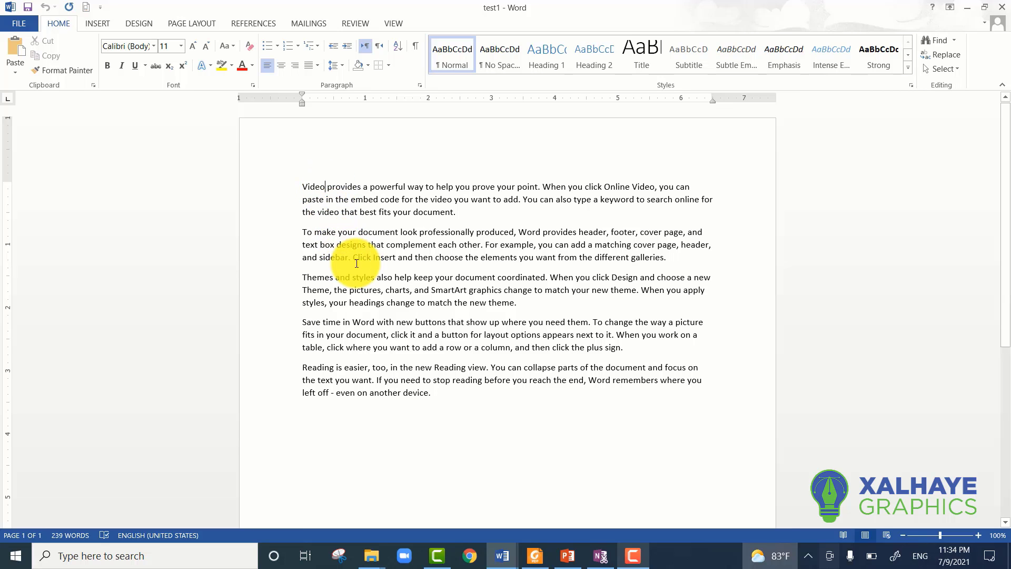
key(Return)
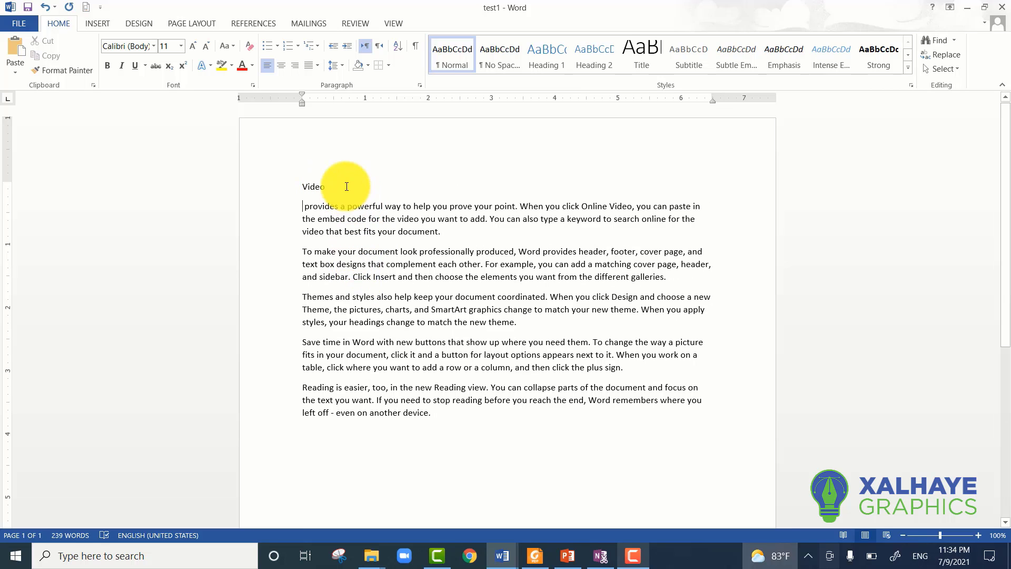
click(289, 185)
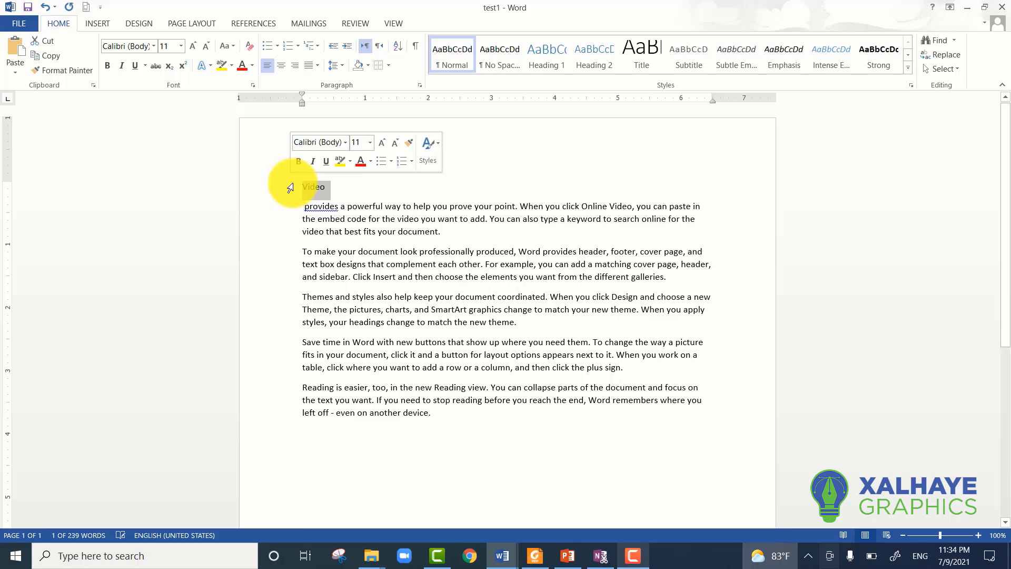
click(545, 68)
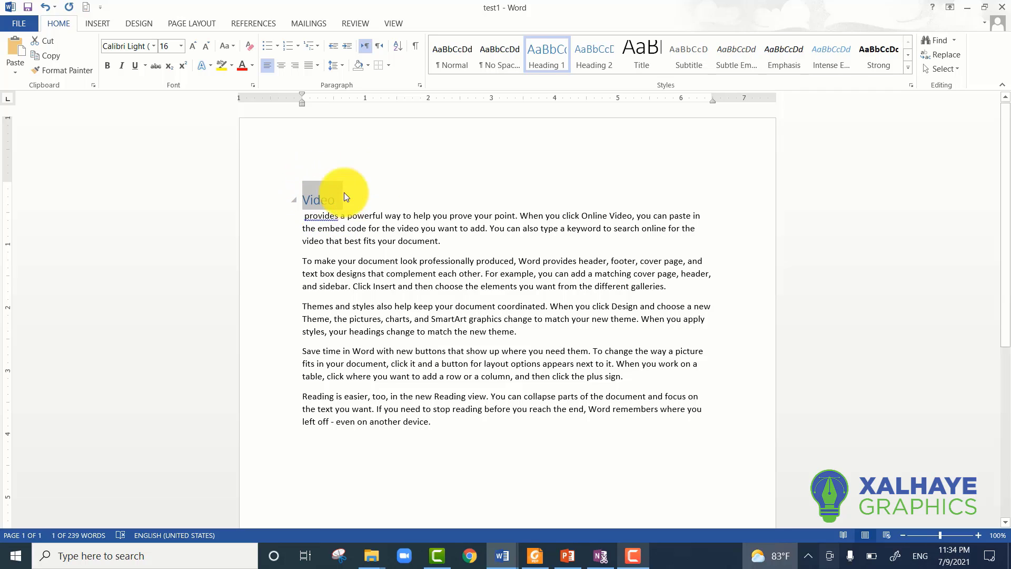
Modify the Heading 1 style to use the Times New Roman (Headings CS) font, bold, in black.
right_click(545, 55)
click(561, 77)
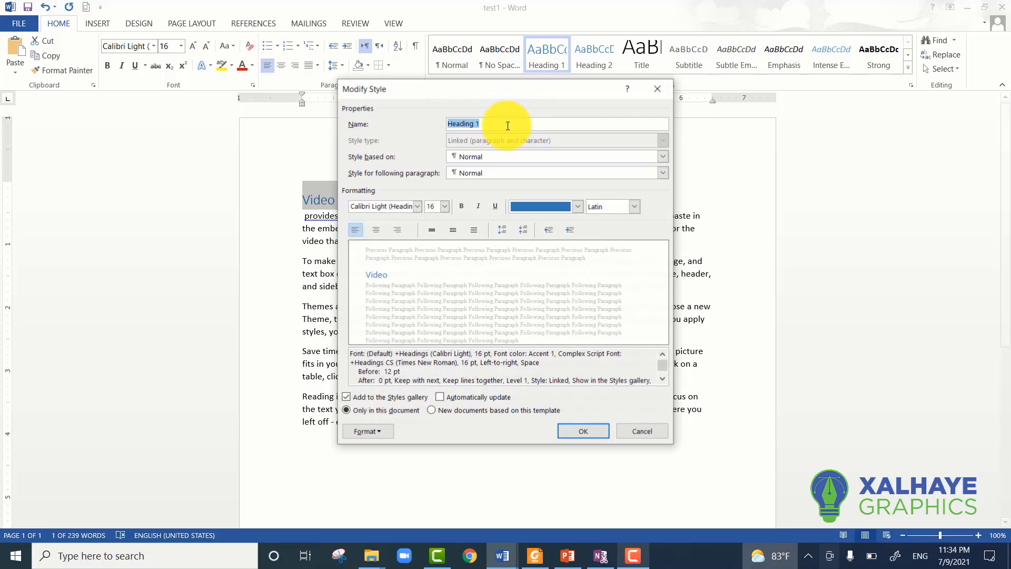
click(417, 207)
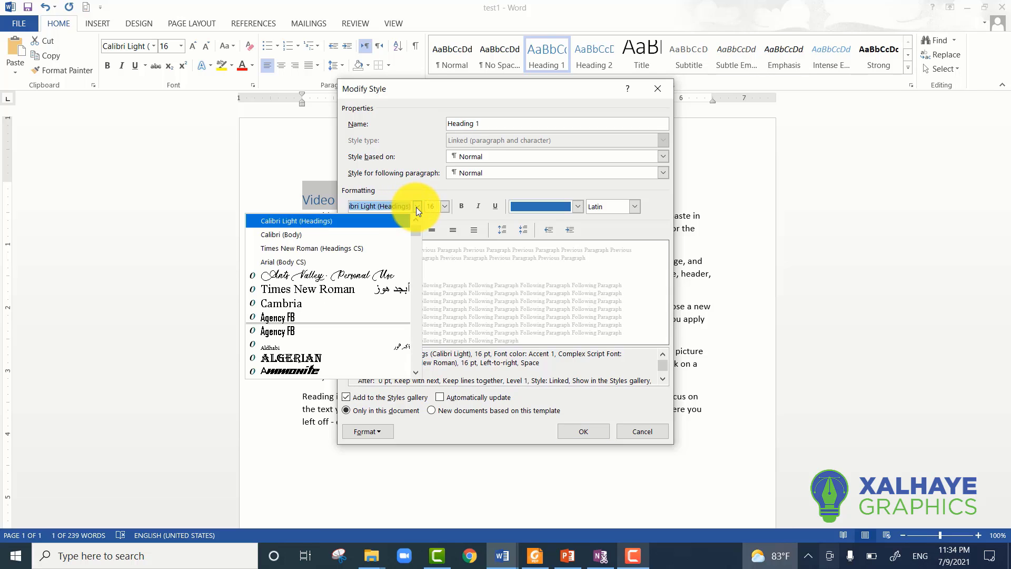
click(381, 250)
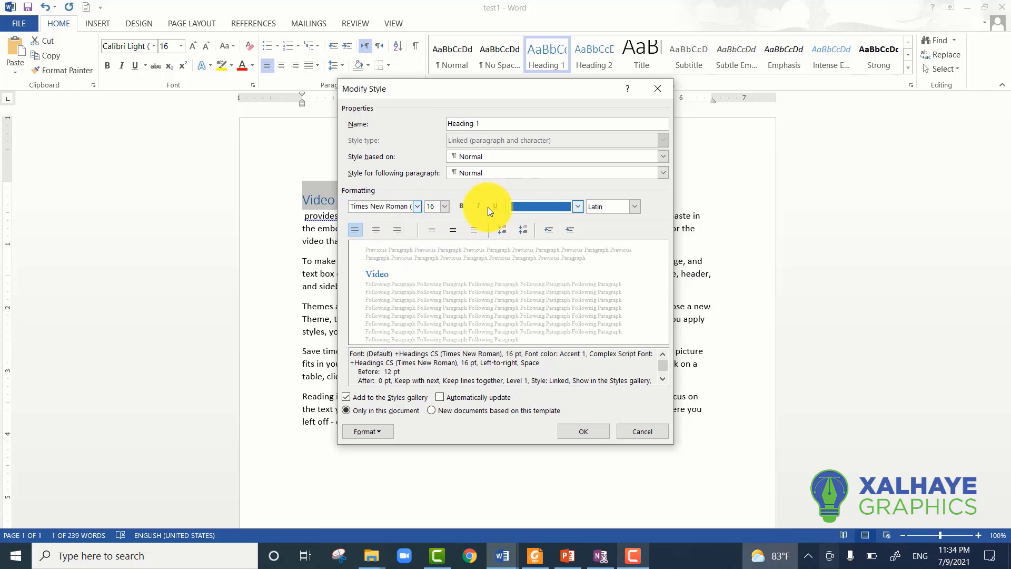
click(462, 204)
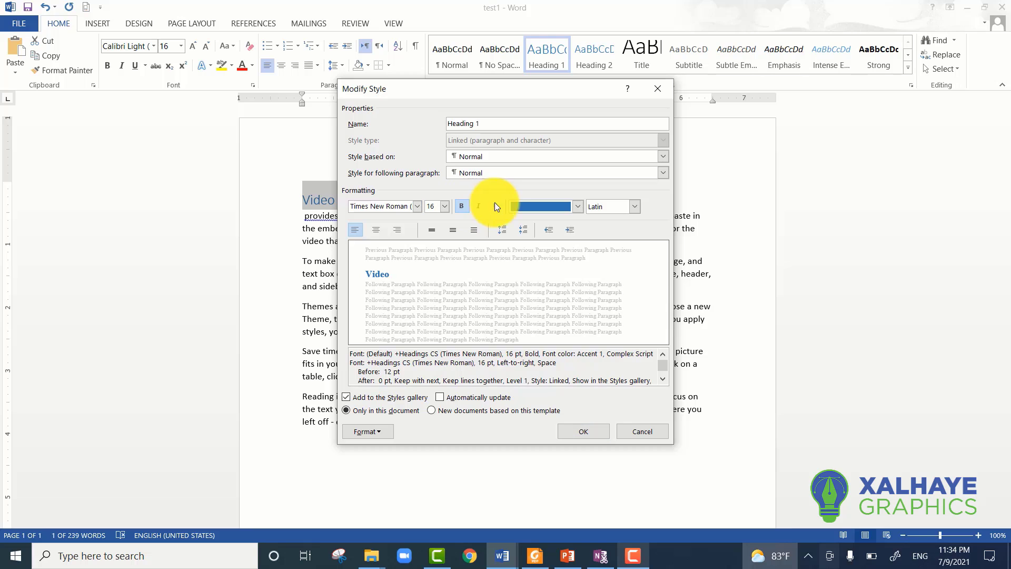
click(579, 206)
click(525, 249)
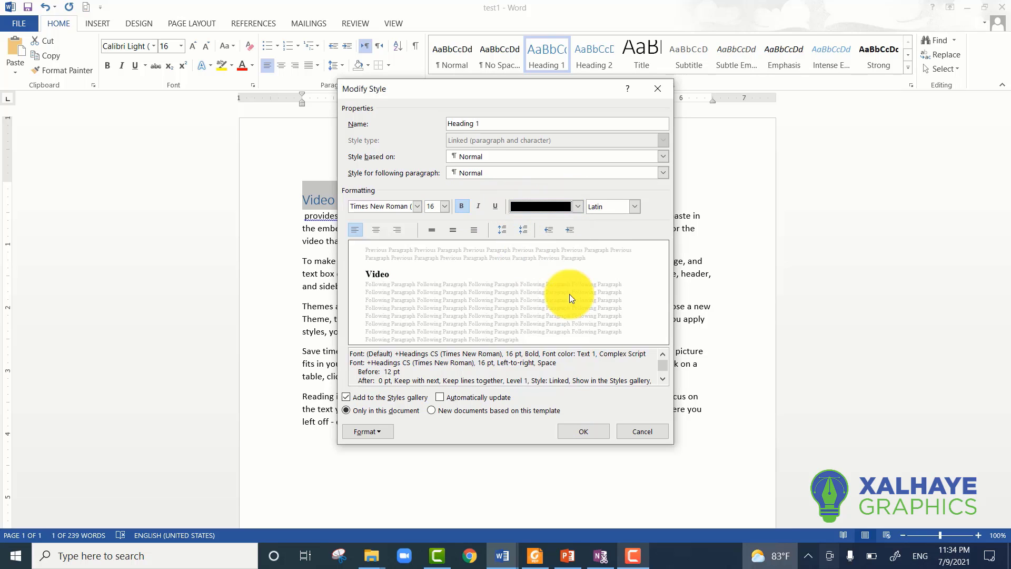
click(581, 430)
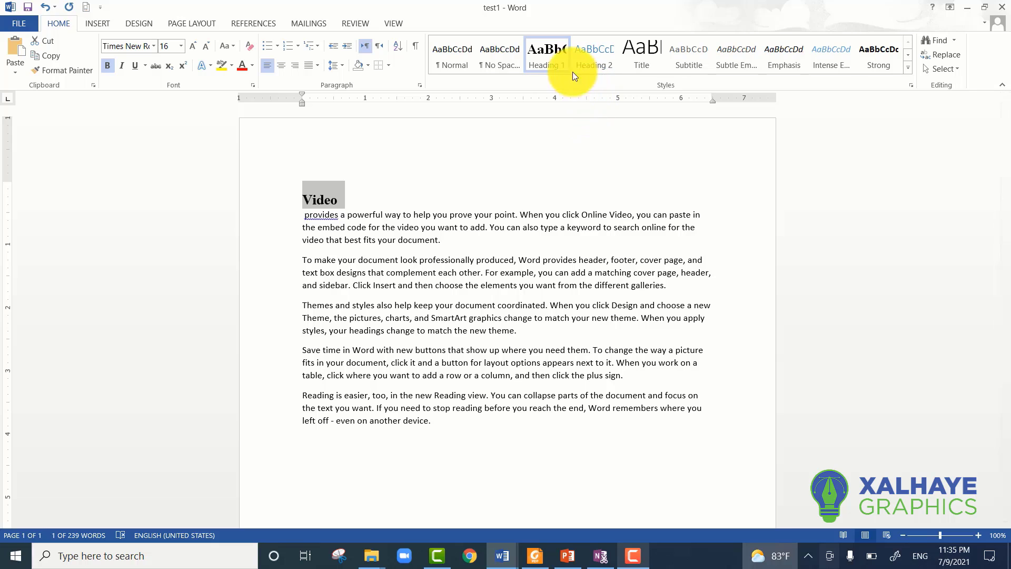
Split "Themes" onto its own line above its paragraph and apply the Heading 1 style to it.
click(323, 272)
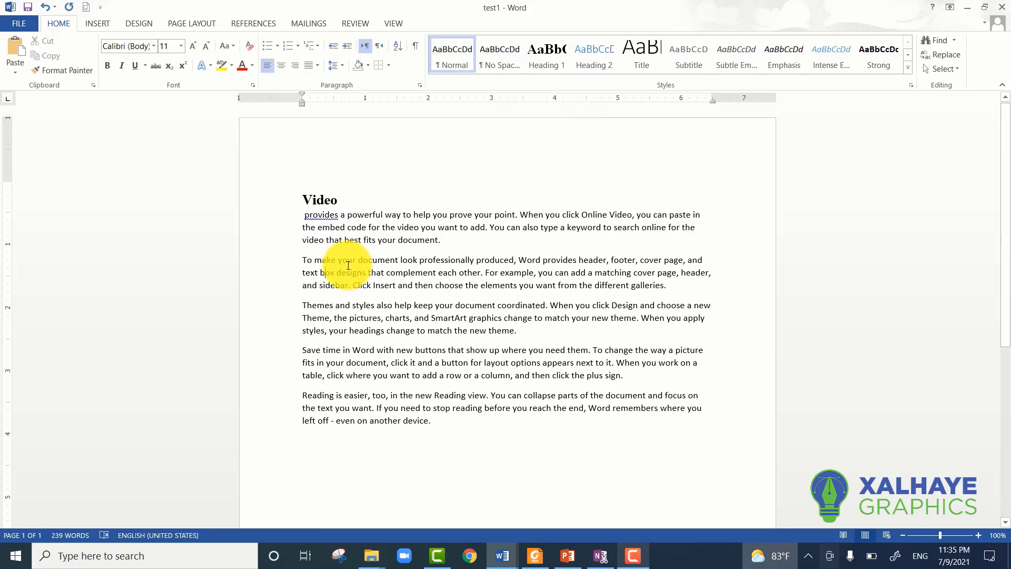
click(336, 305)
key(Return)
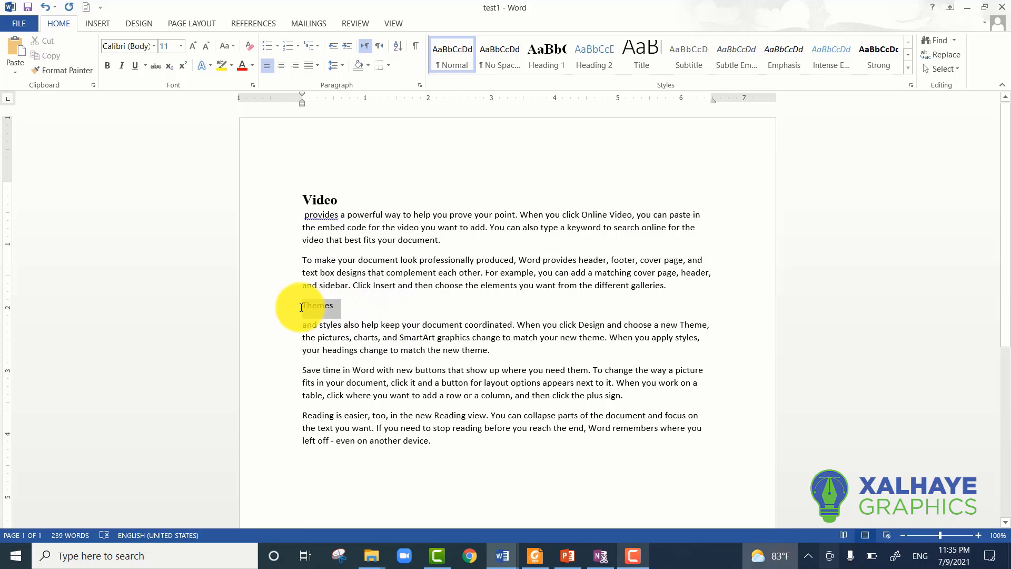
drag(303, 307, 349, 308)
click(558, 54)
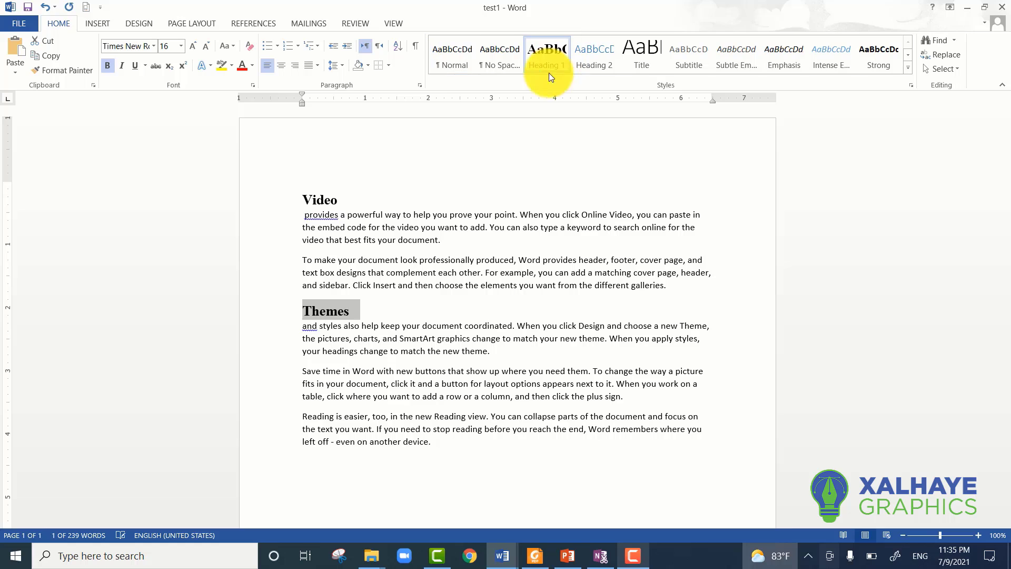
Split "Reading" from the last paragraph onto its own line and format it as Heading 1.
click(333, 416)
key(Return)
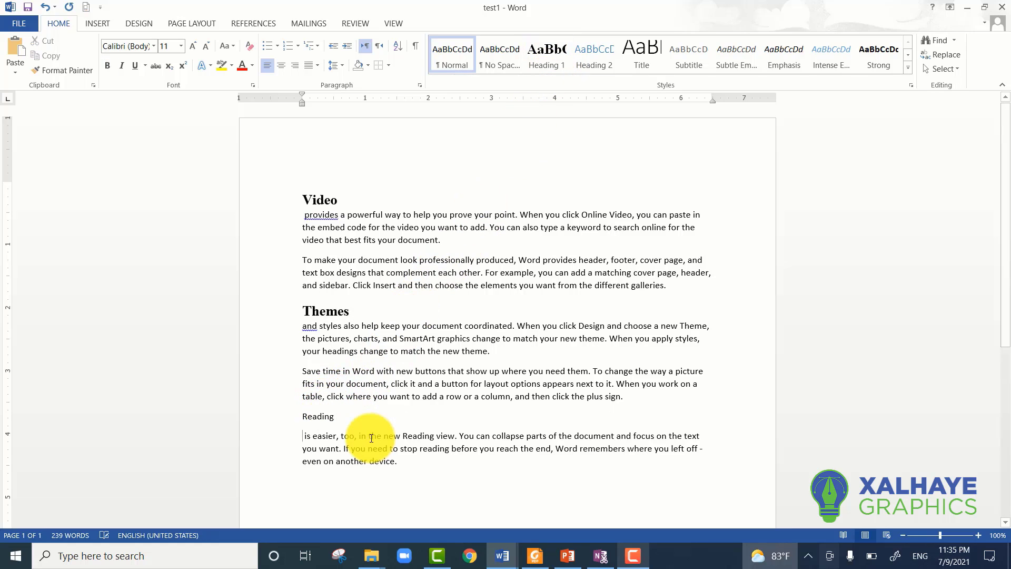
click(259, 417)
click(352, 418)
double_click(305, 418)
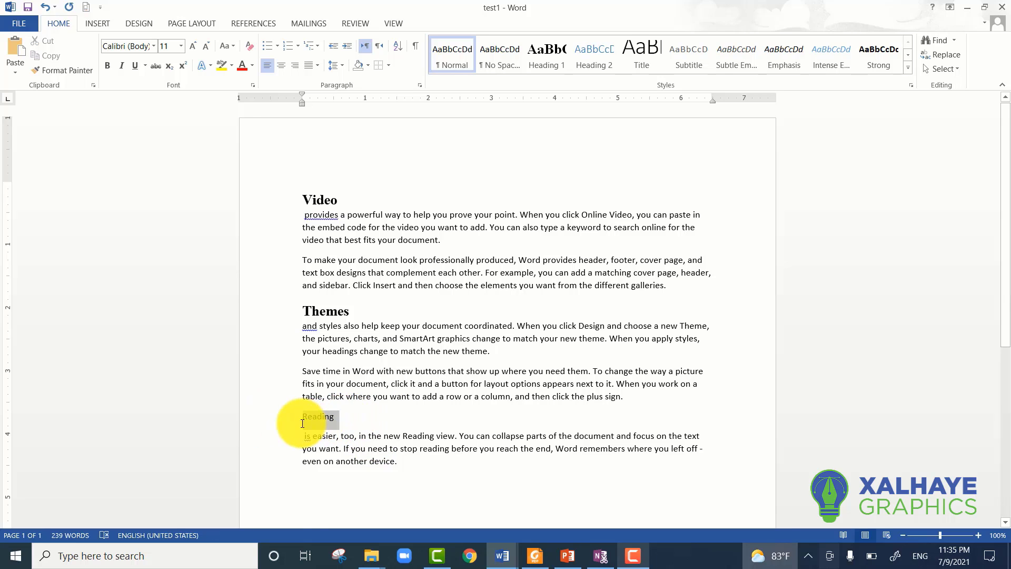
click(554, 63)
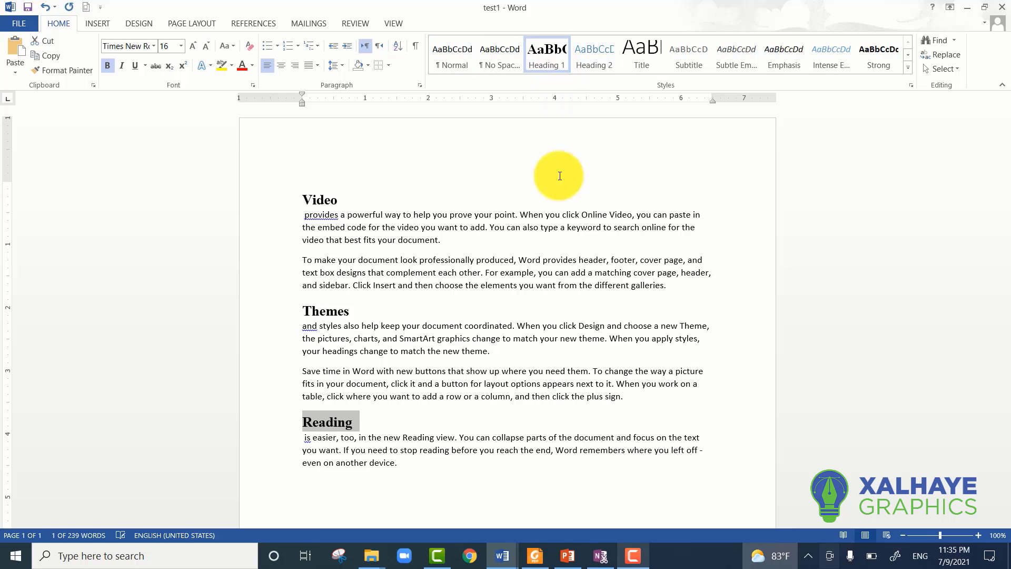
click(448, 353)
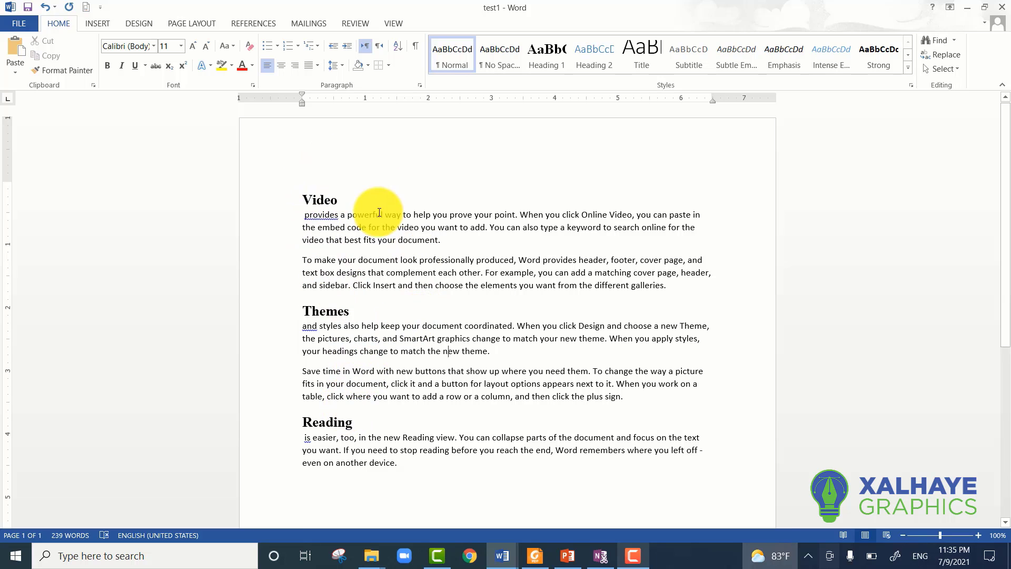
Move all the document text onto a second page by inserting a page break before it, leaving the first page blank.
drag(425, 472, 255, 178)
key(ctrl+c)
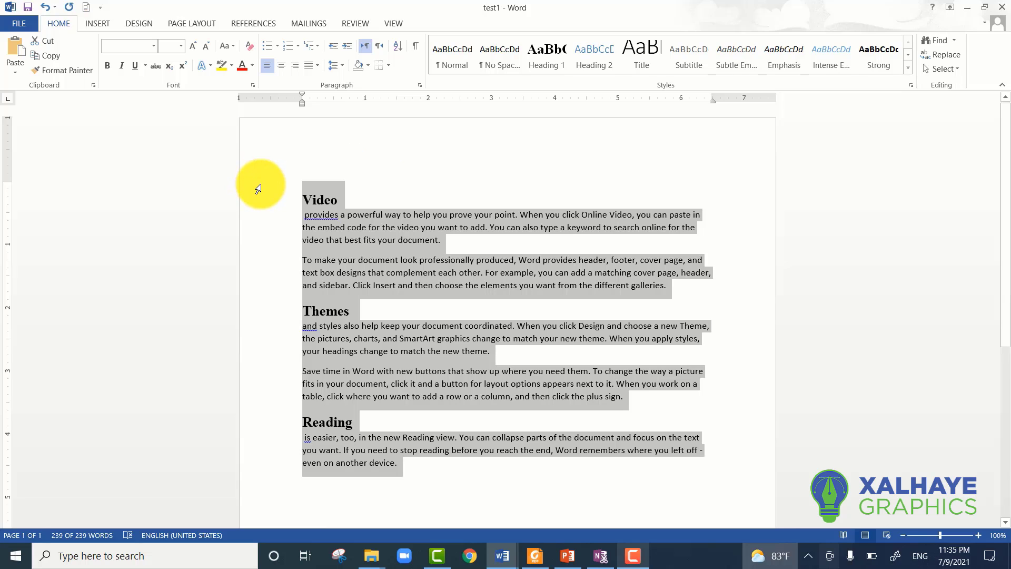
key(Delete)
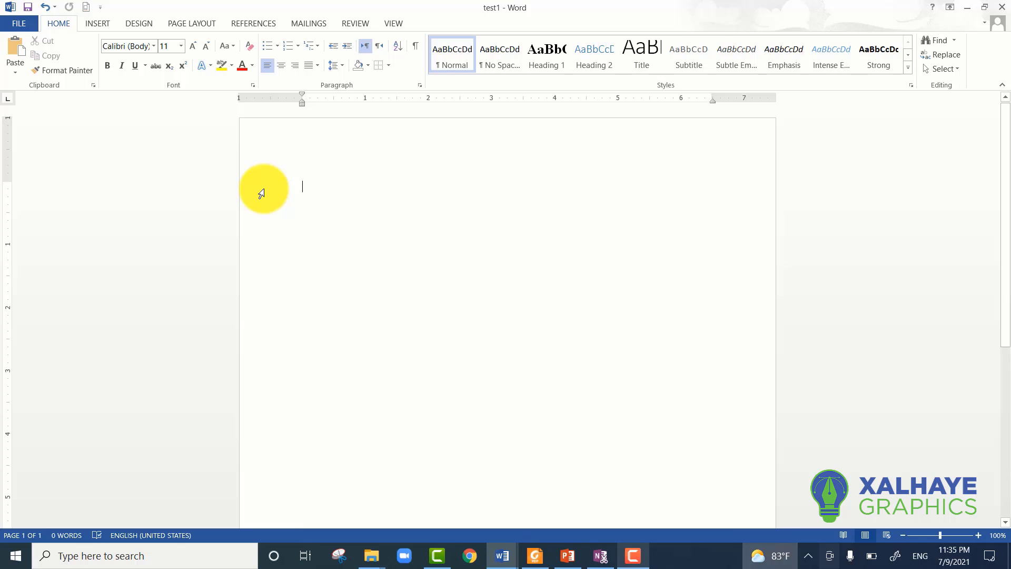
key(ctrl+Return)
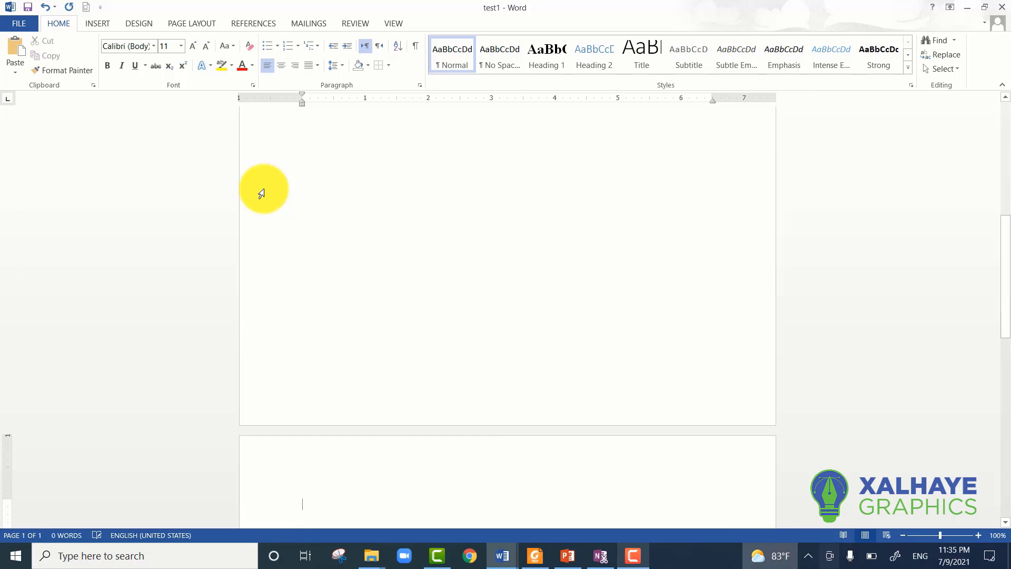
scroll(454, 407, down, 2)
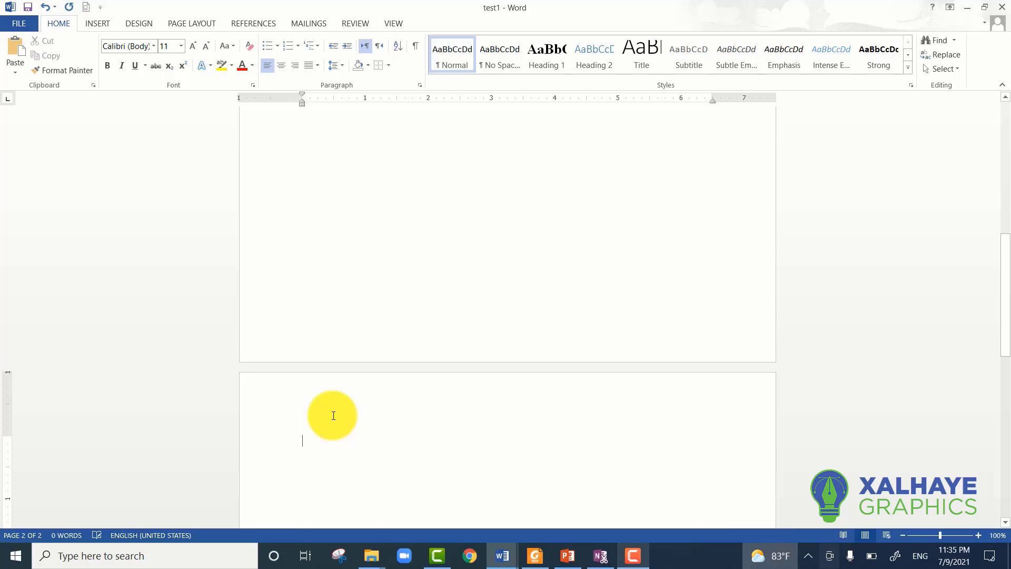
key(ctrl+v)
scroll(377, 327, up, 3)
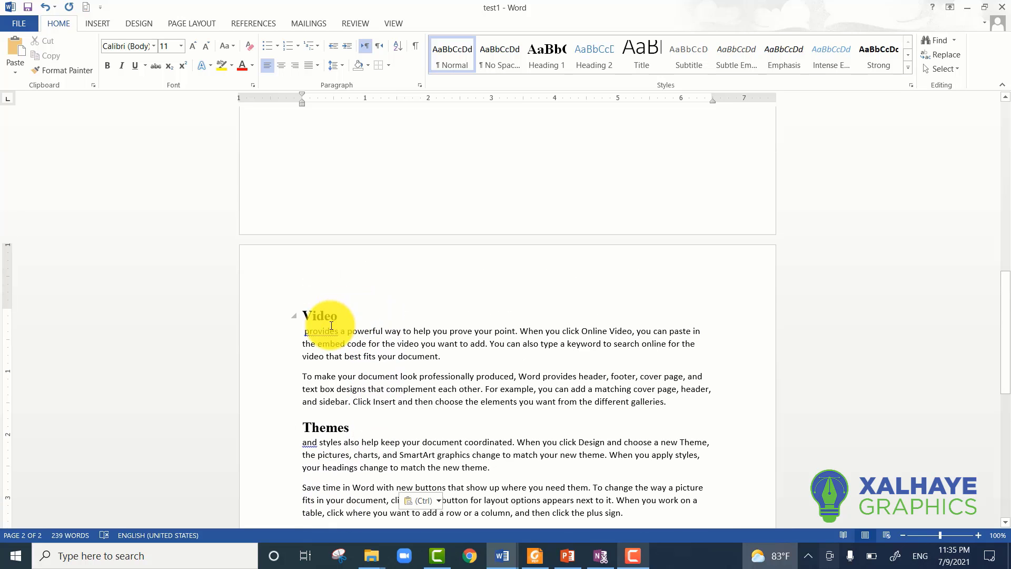
Insert the built-in Automatic Table 1 table of contents at the start of the blank first page.
scroll(397, 368, up, 12)
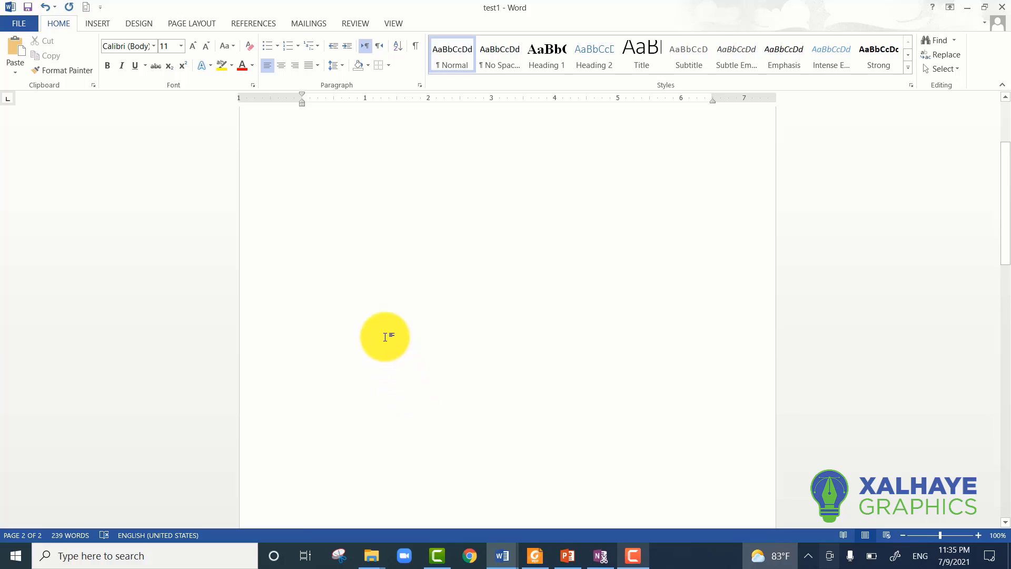
scroll(385, 337, up, 10)
click(389, 203)
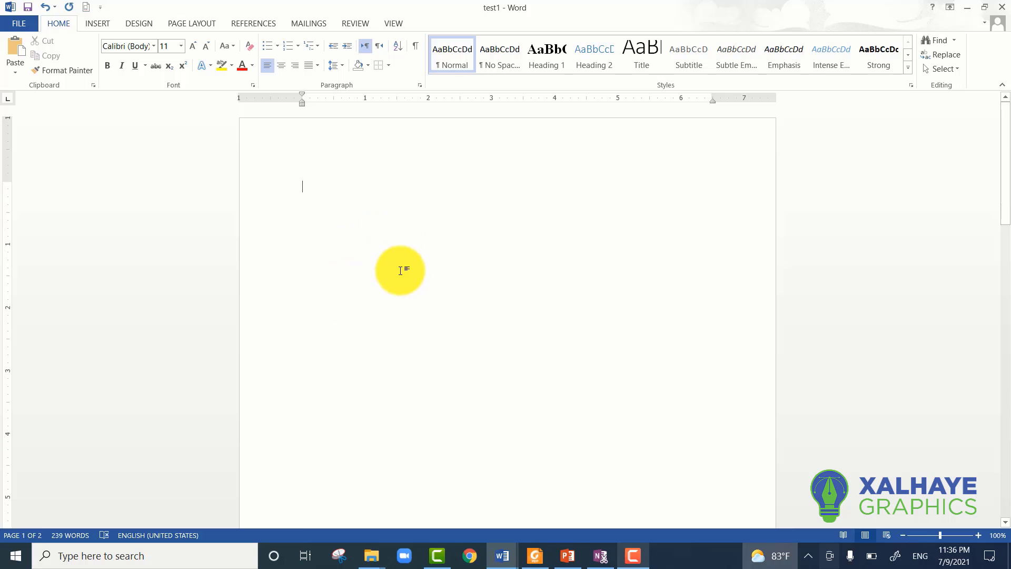
scroll(400, 271, down, 18)
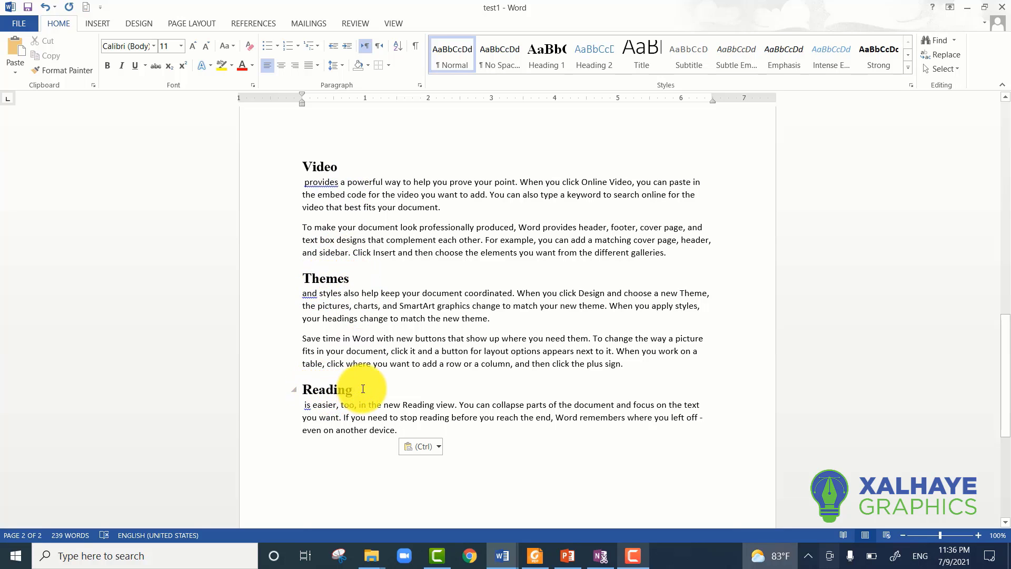
scroll(304, 453, down, 6)
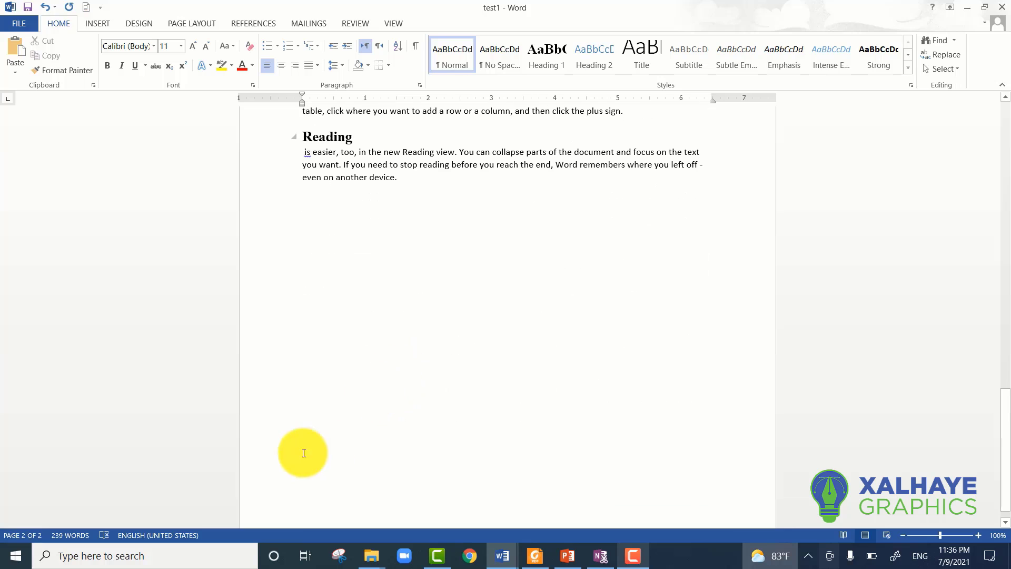
scroll(326, 429, up, 1)
scroll(346, 389, up, 4)
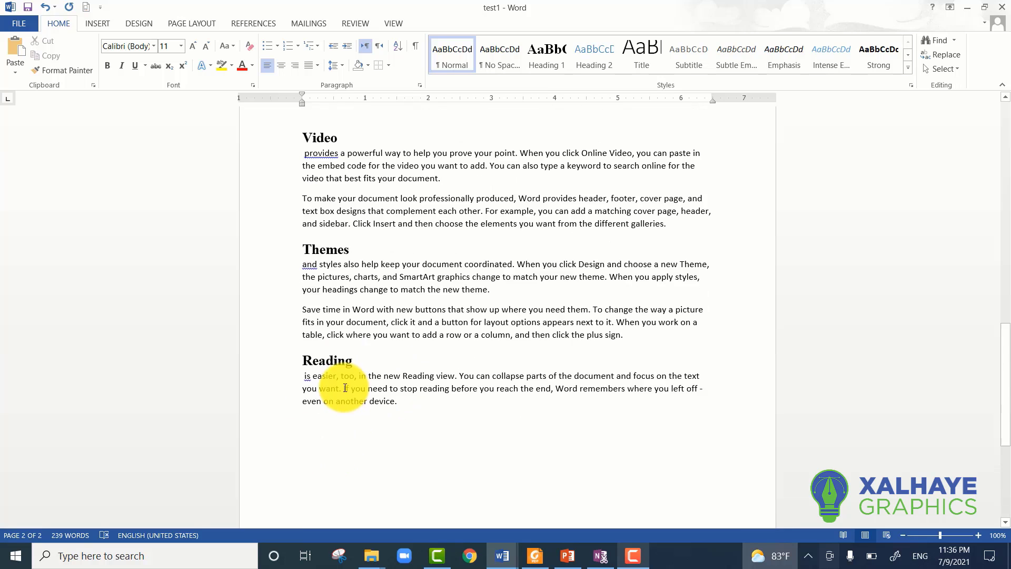
scroll(342, 388, up, 10)
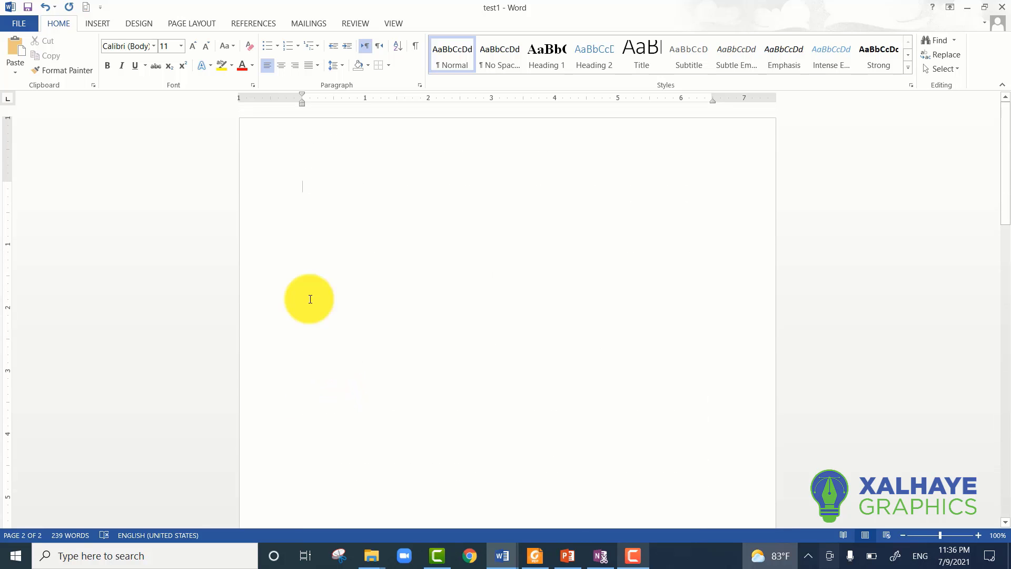
scroll(354, 205, up, 5)
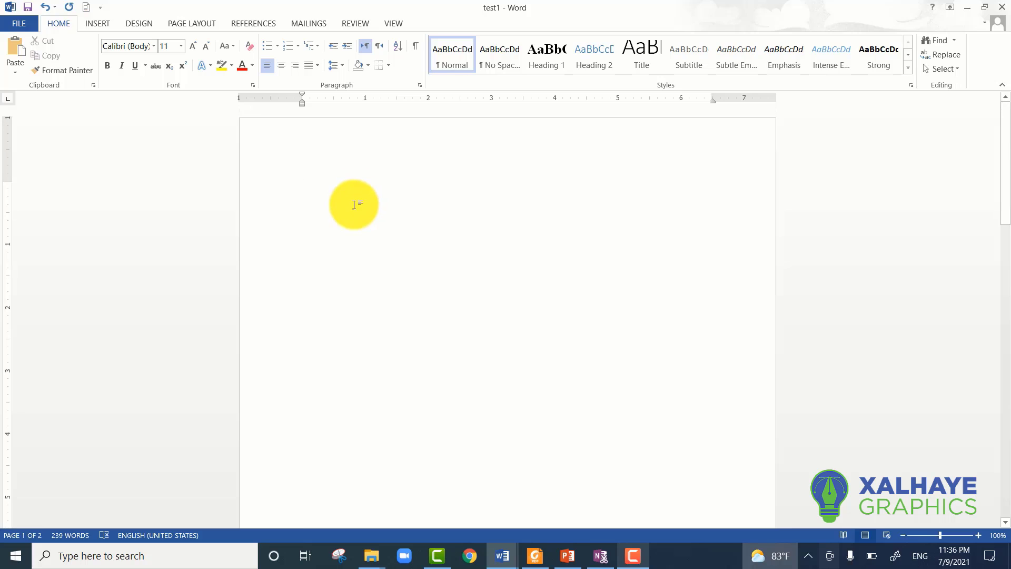
click(248, 23)
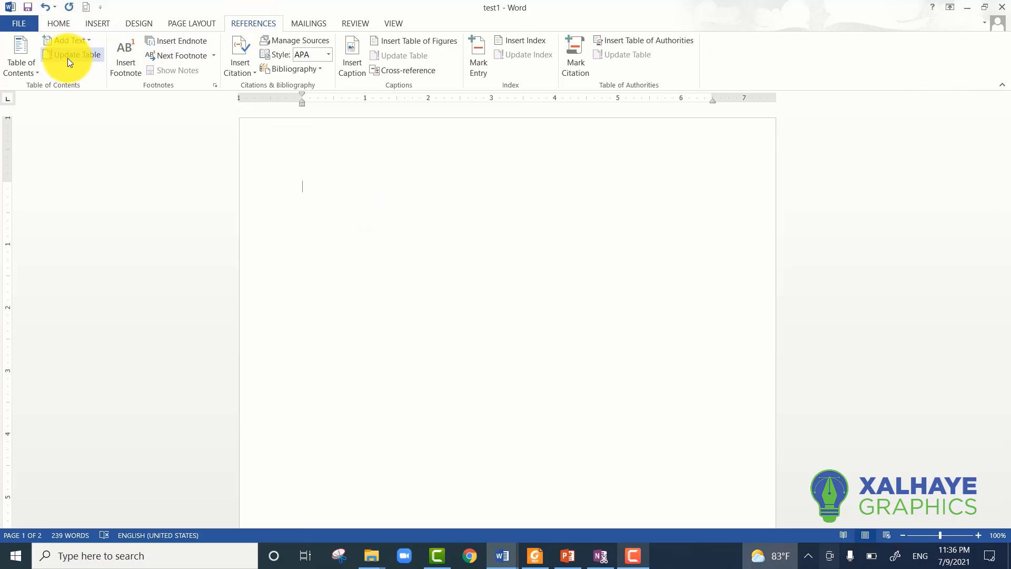
click(31, 71)
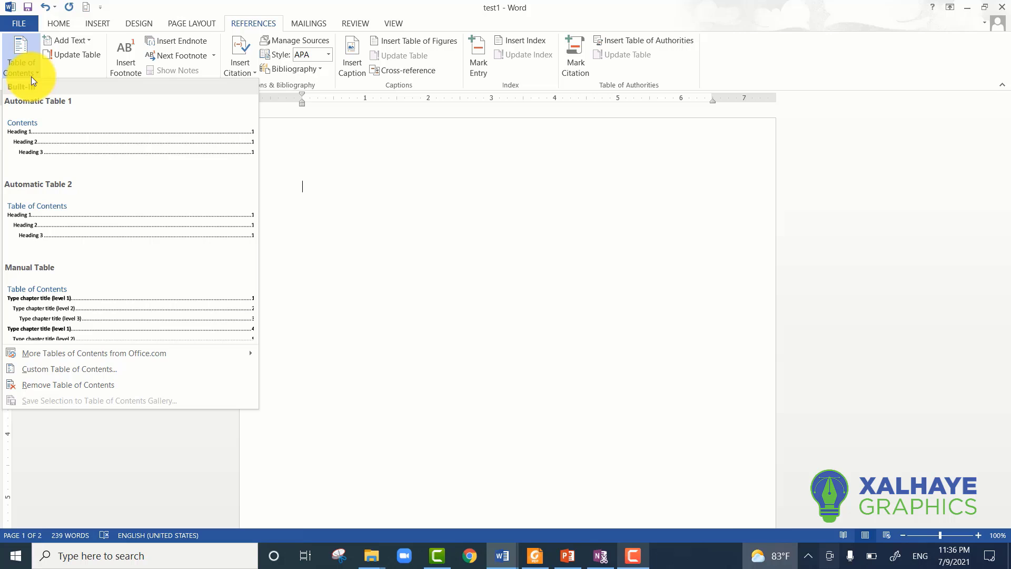
click(69, 144)
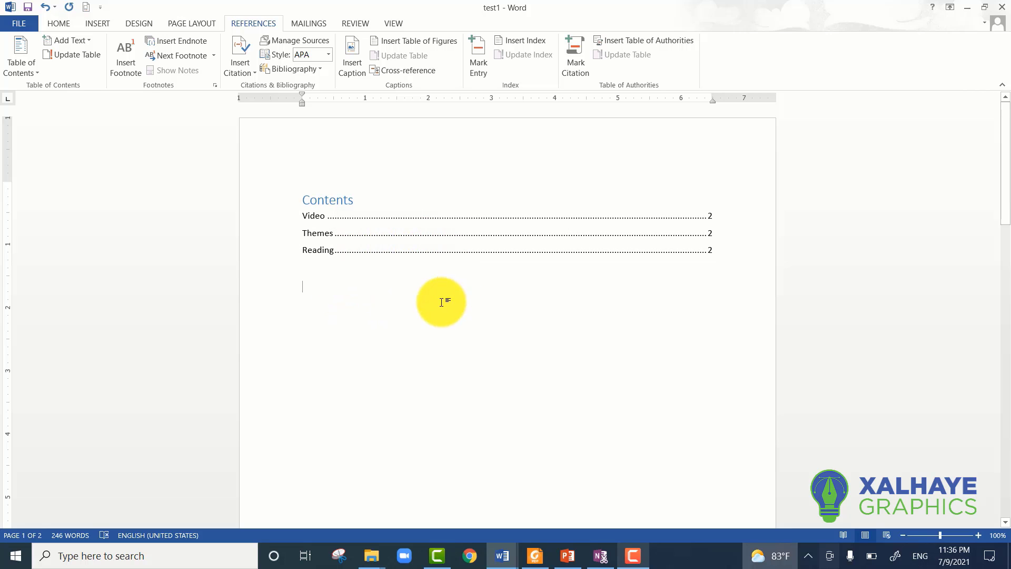
scroll(442, 301, down, 5)
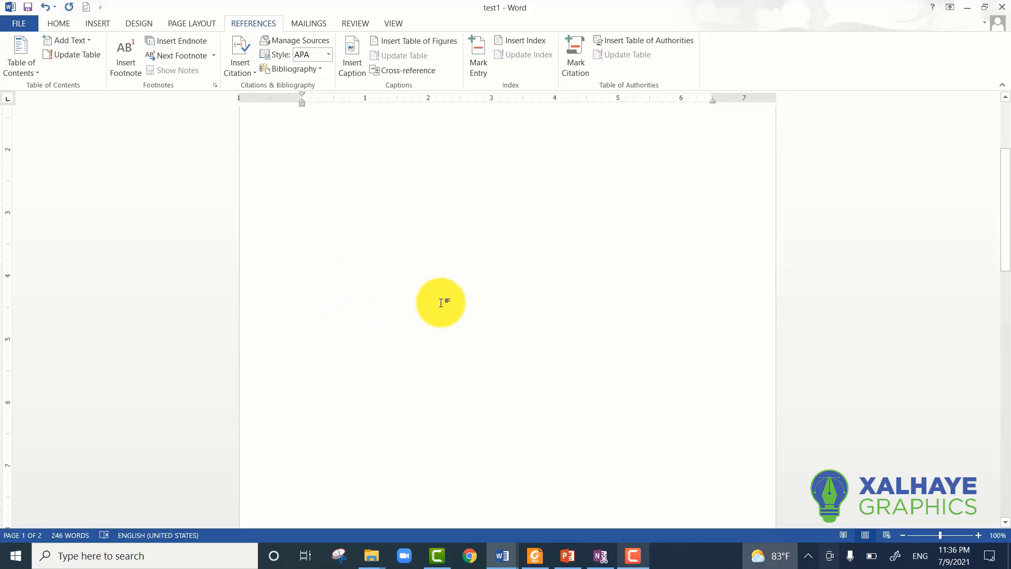
scroll(441, 302, up, 5)
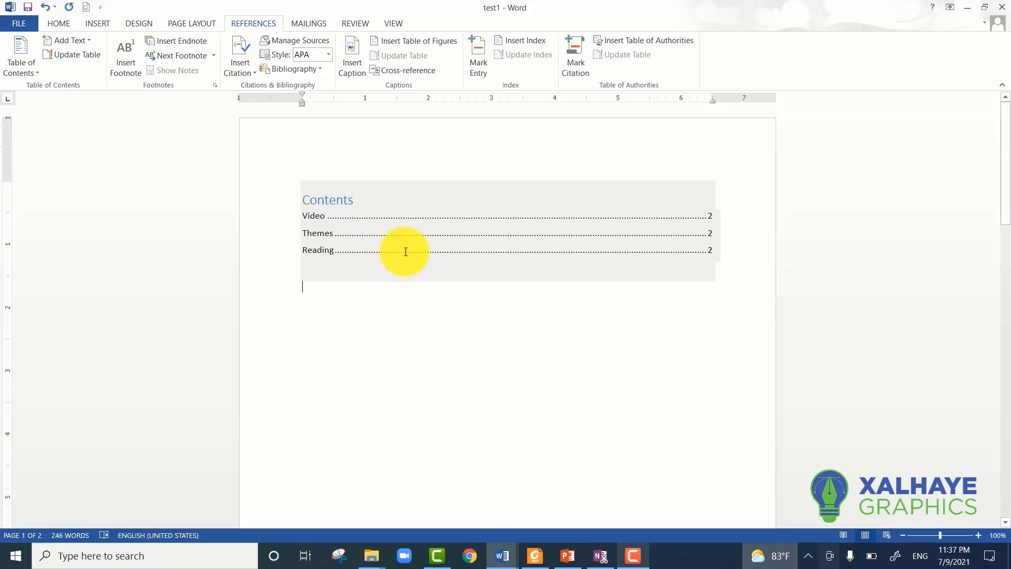
scroll(406, 252, down, 8)
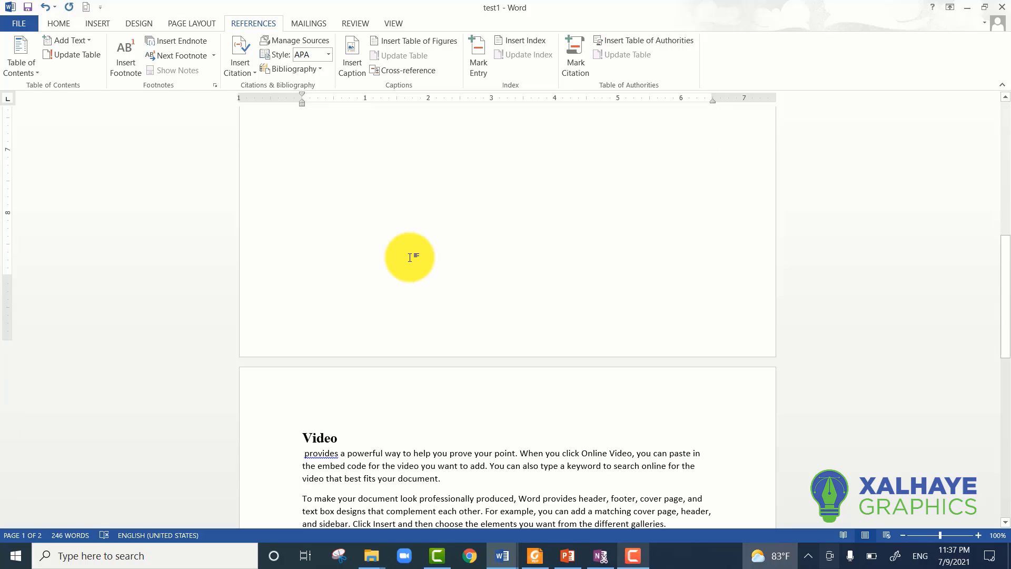
Move the "Themes" section onto a new page by adding an empty line and a page break after the paragraph above it.
scroll(408, 255, down, 8)
scroll(403, 237, up, 3)
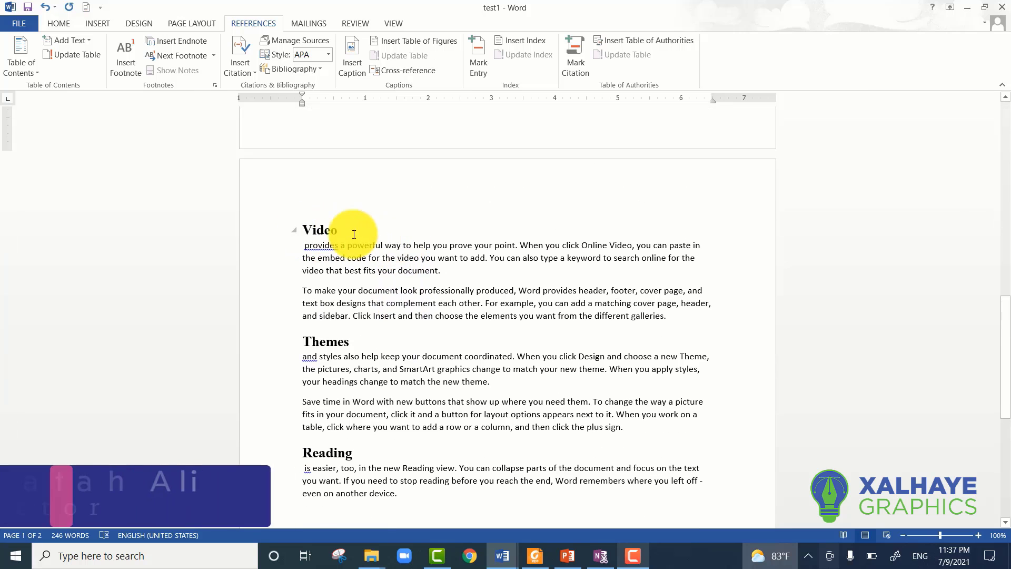
click(688, 330)
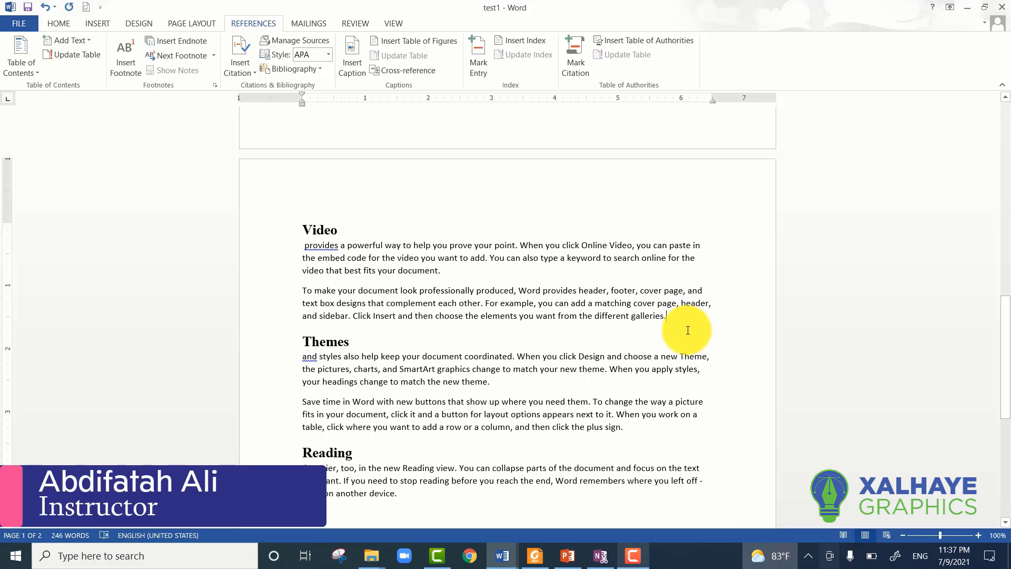
key(Return)
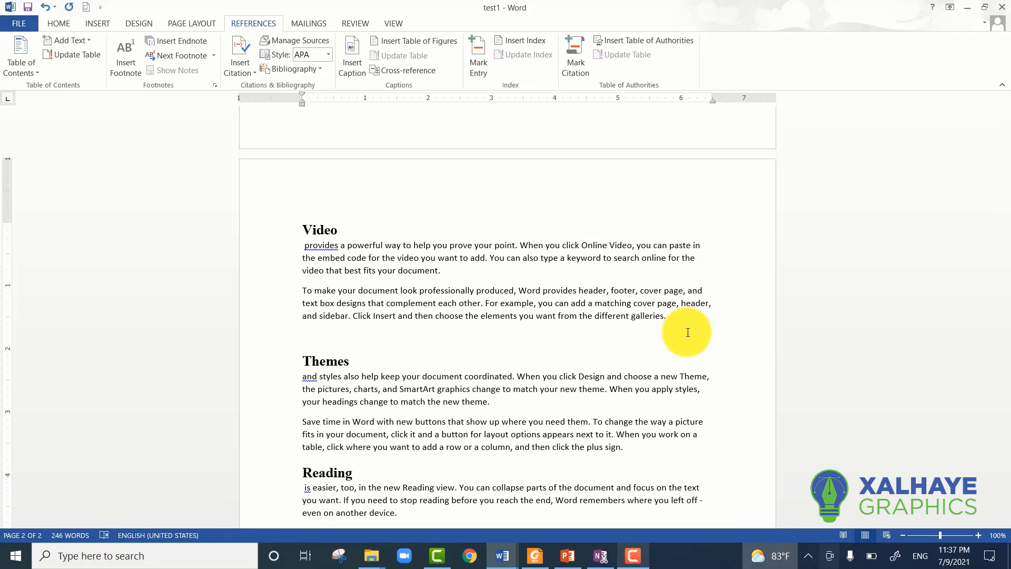
key(ctrl+Return)
scroll(701, 334, up, 5)
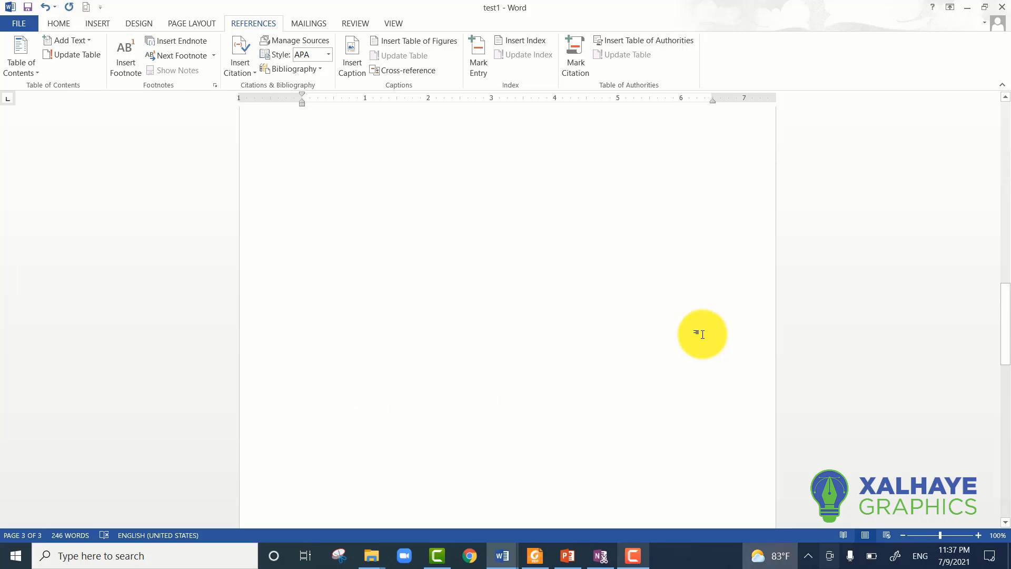
Move the "Reading" section onto its own page by inserting a page break after the paragraph ending in "plus sign.".
scroll(703, 334, down, 10)
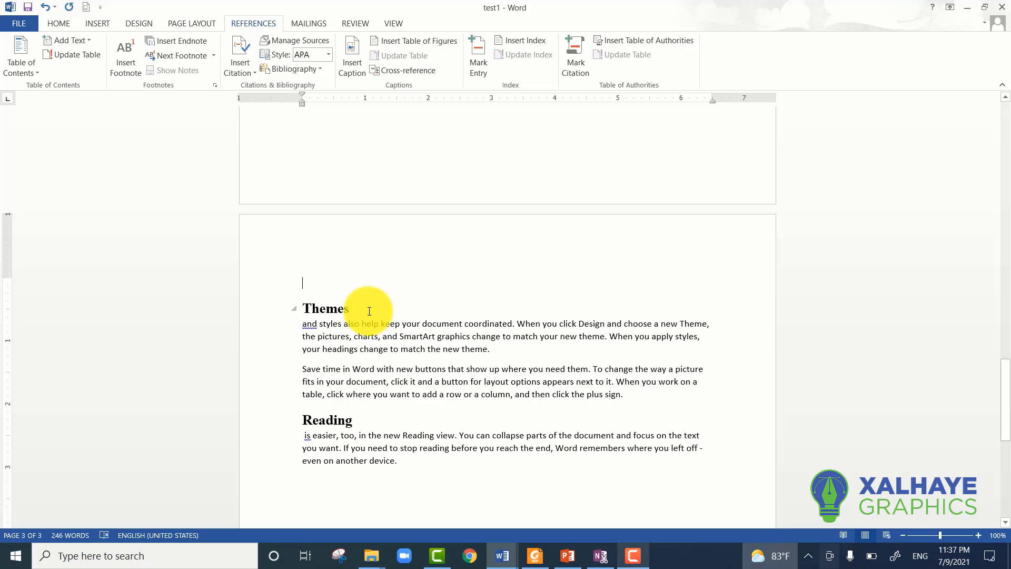
click(625, 396)
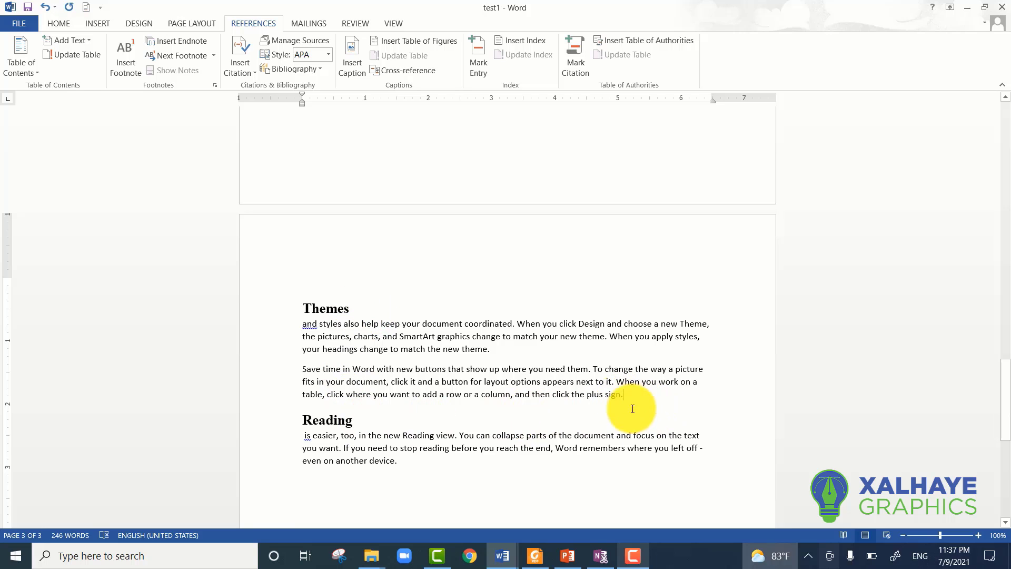
key(ctrl+Return)
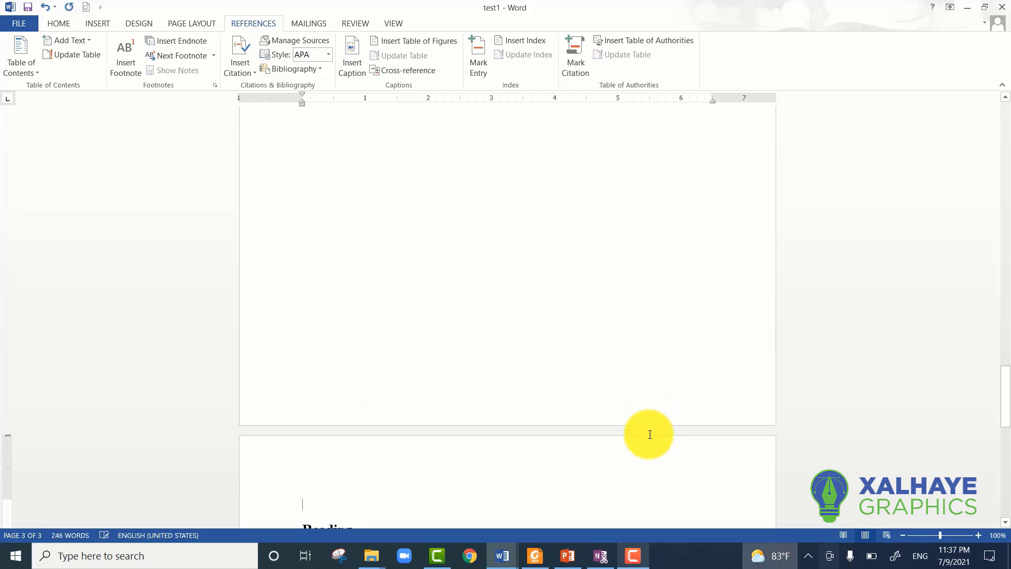
scroll(650, 433, down, 6)
scroll(385, 290, up, 10)
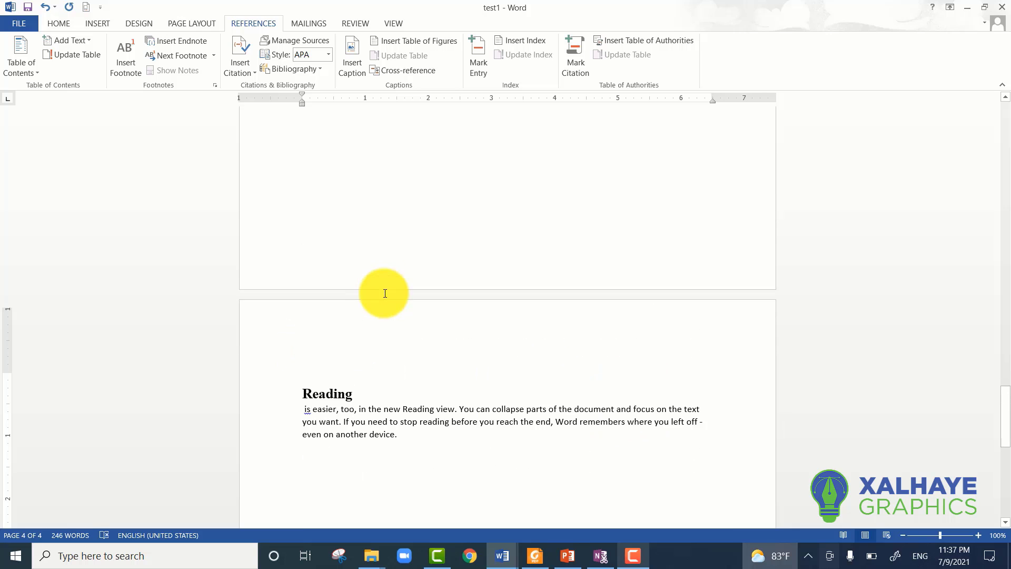
scroll(383, 337, down, 9)
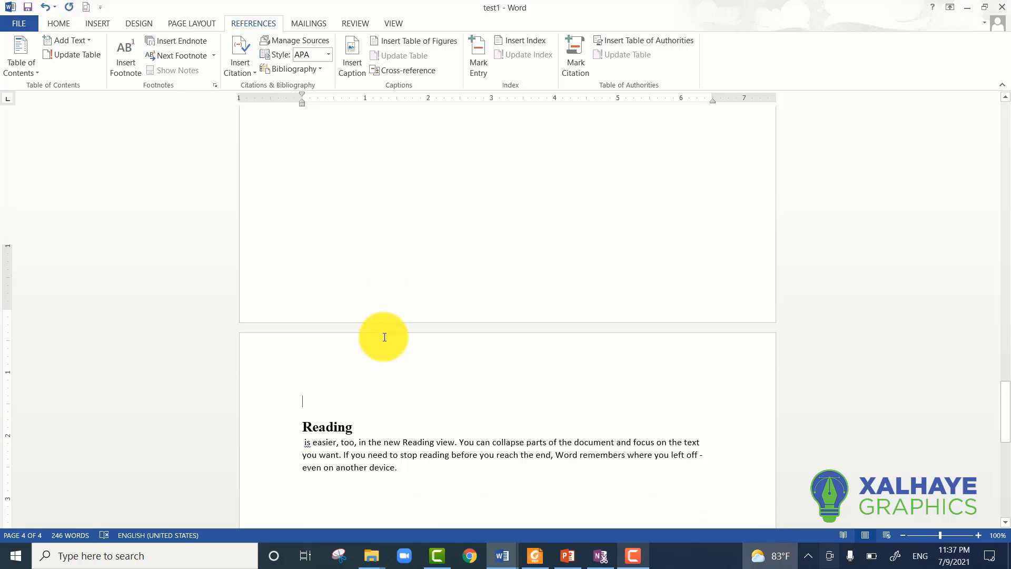
Update the entire table of contents on the first page to reflect the new page breaks.
scroll(369, 347, up, 14)
scroll(369, 347, up, 15)
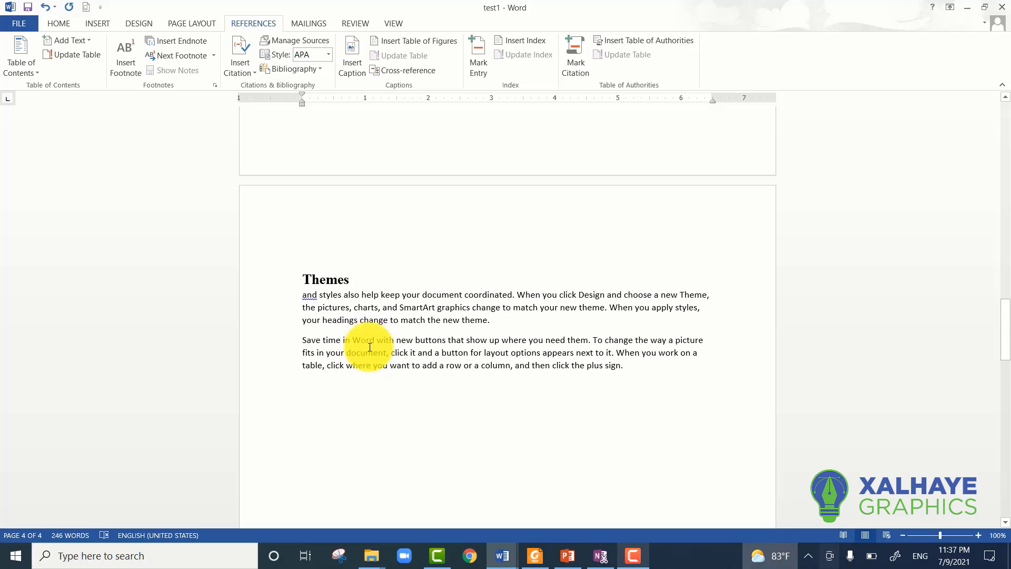
scroll(395, 337, up, 15)
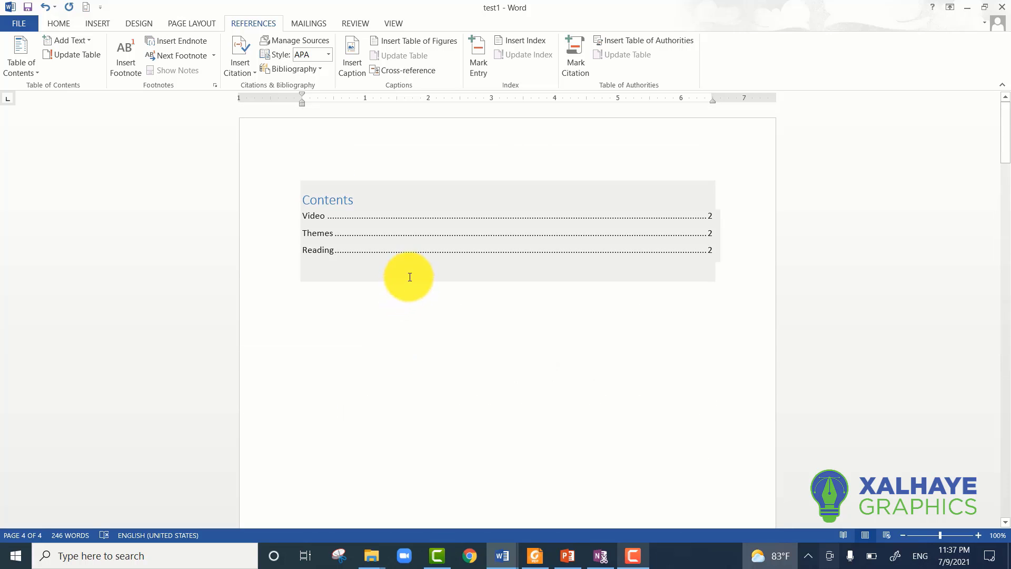
click(411, 250)
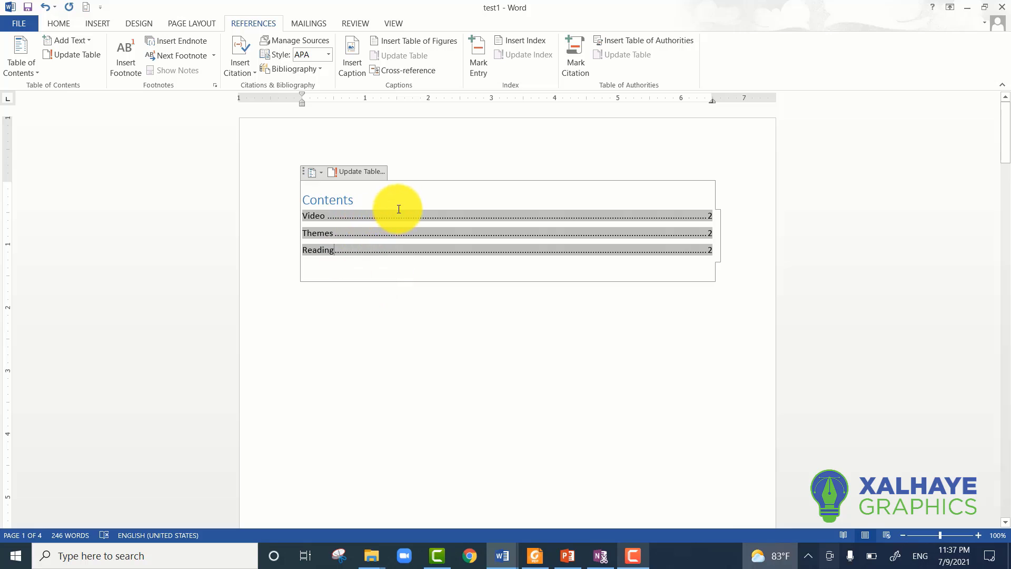
click(419, 311)
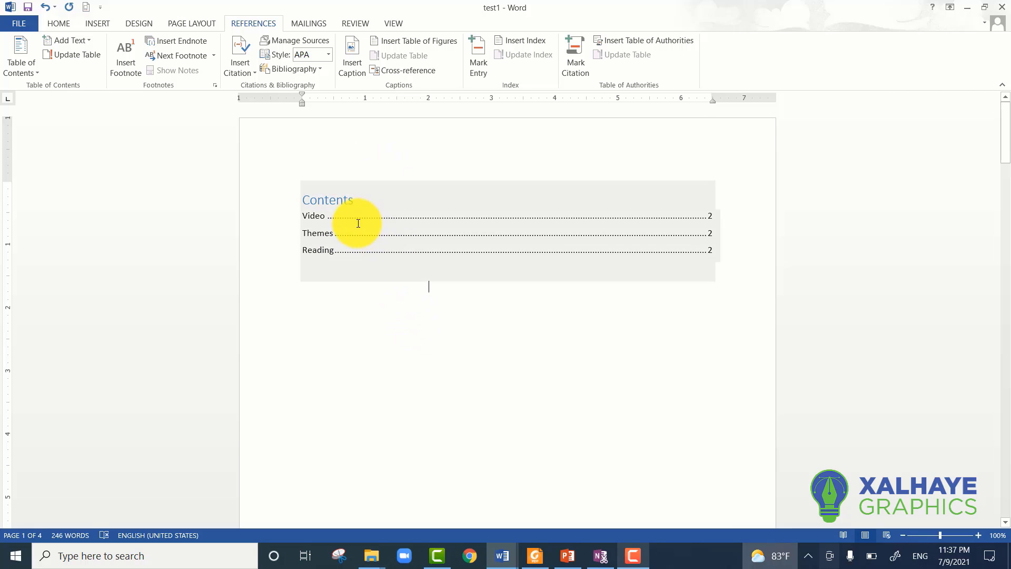
click(350, 219)
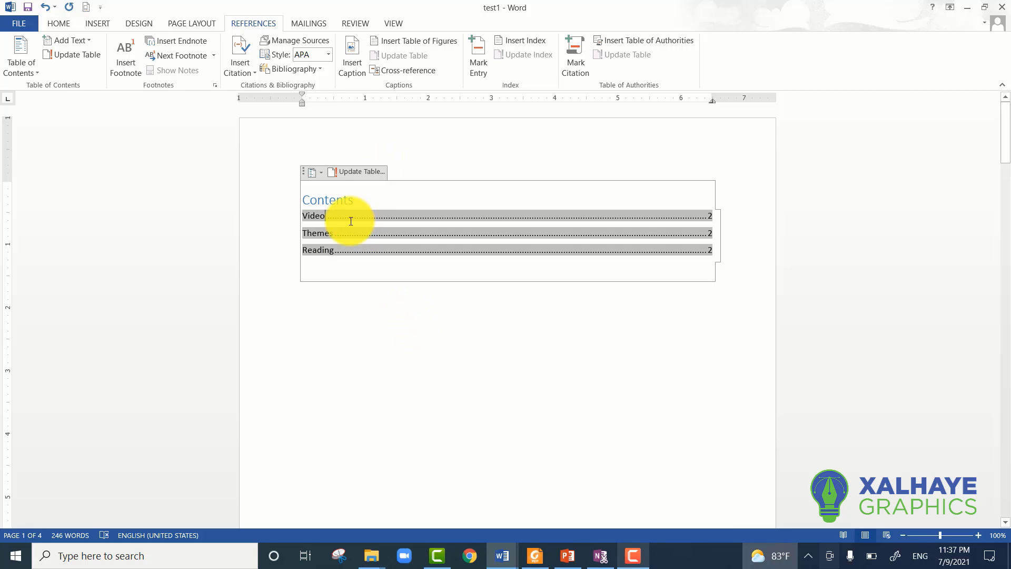
click(367, 172)
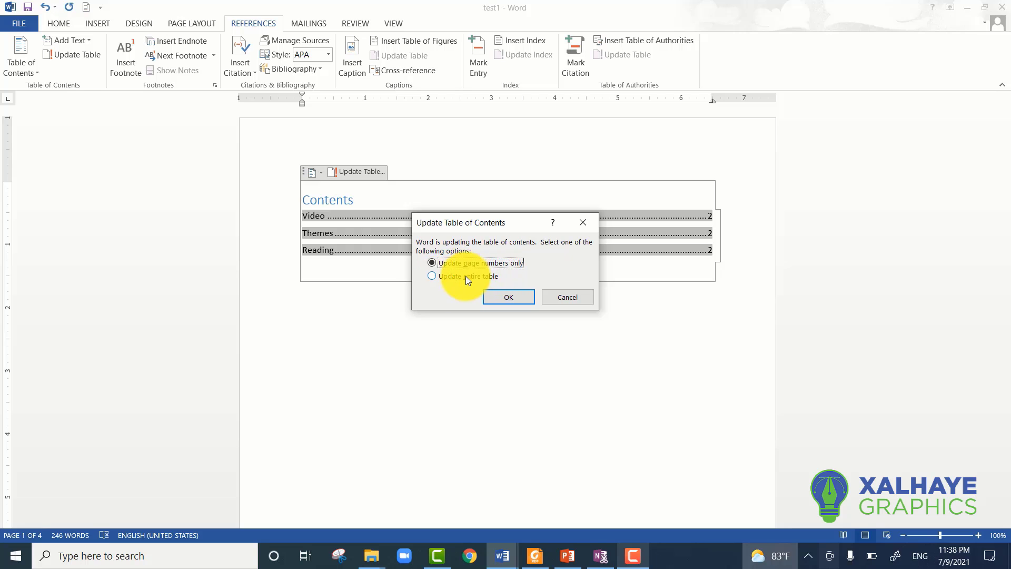
click(435, 274)
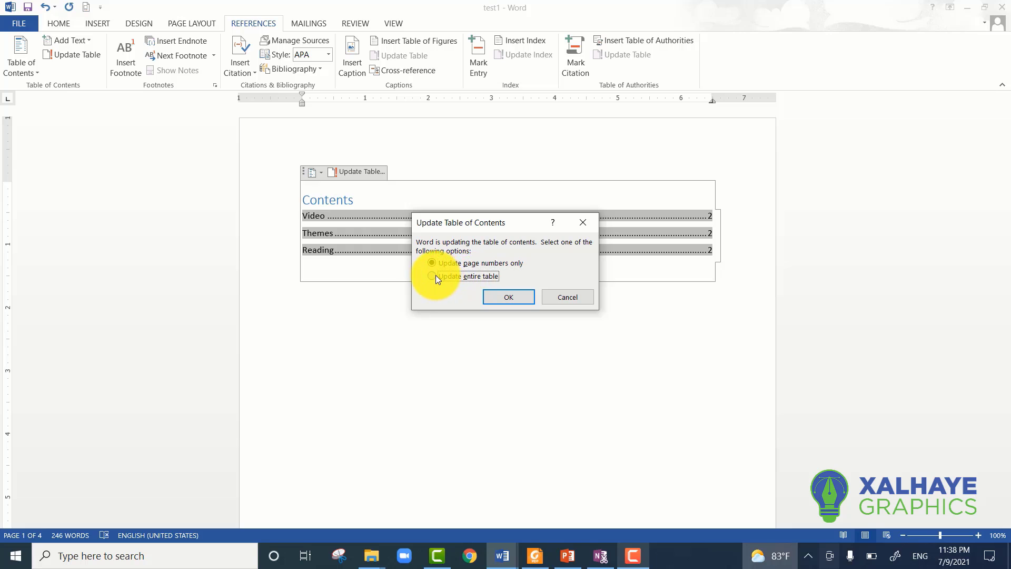
click(501, 296)
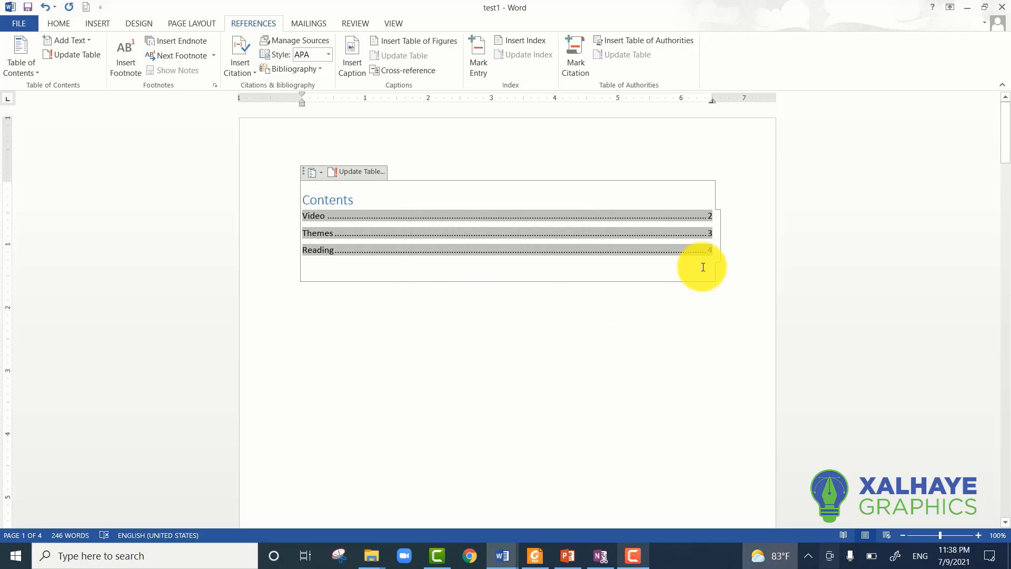
click(639, 373)
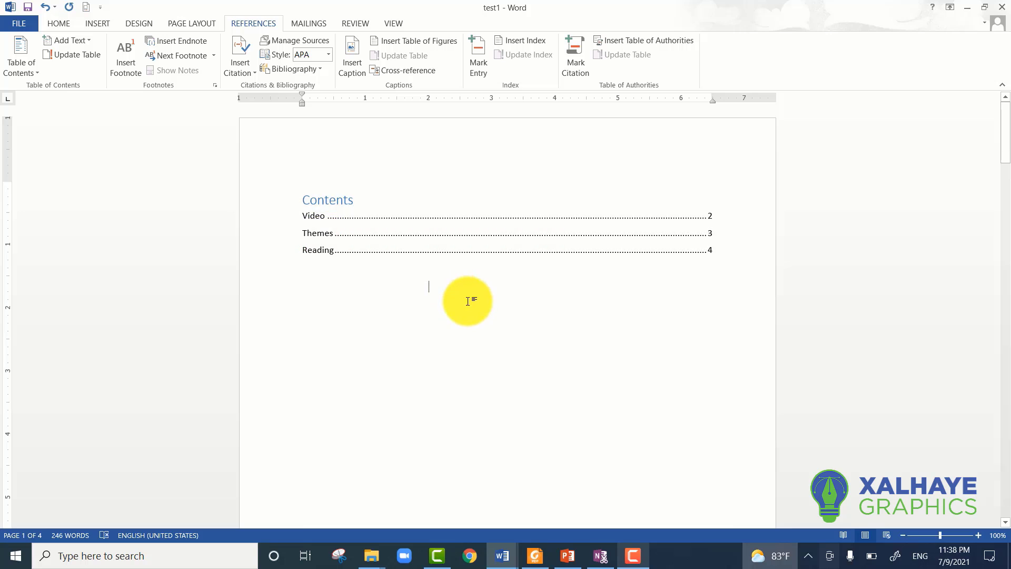
Replace the "Video" section title on the second page with "heading".
scroll(468, 301, down, 8)
scroll(468, 301, up, 8)
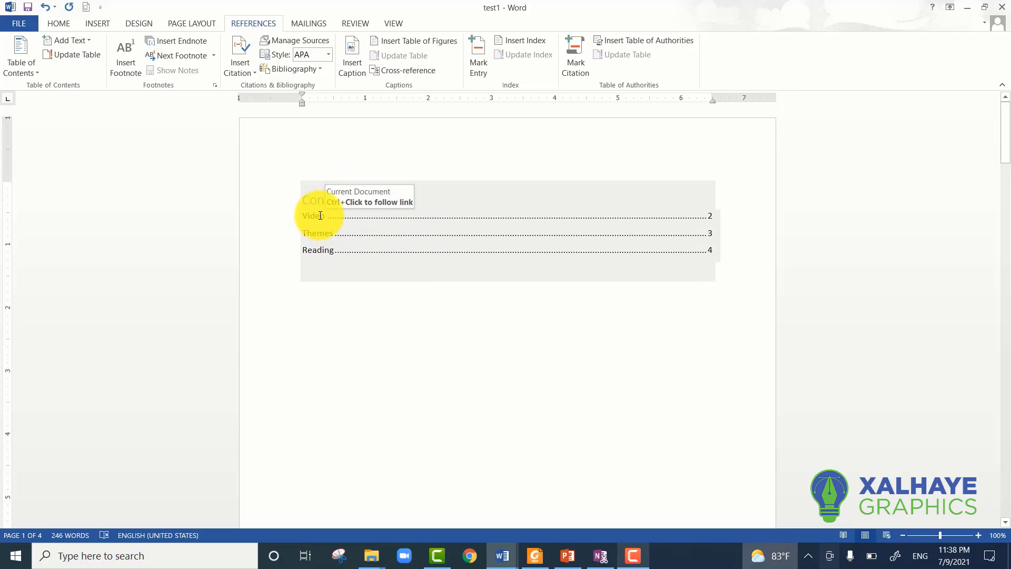
scroll(420, 319, down, 8)
scroll(424, 314, down, 3)
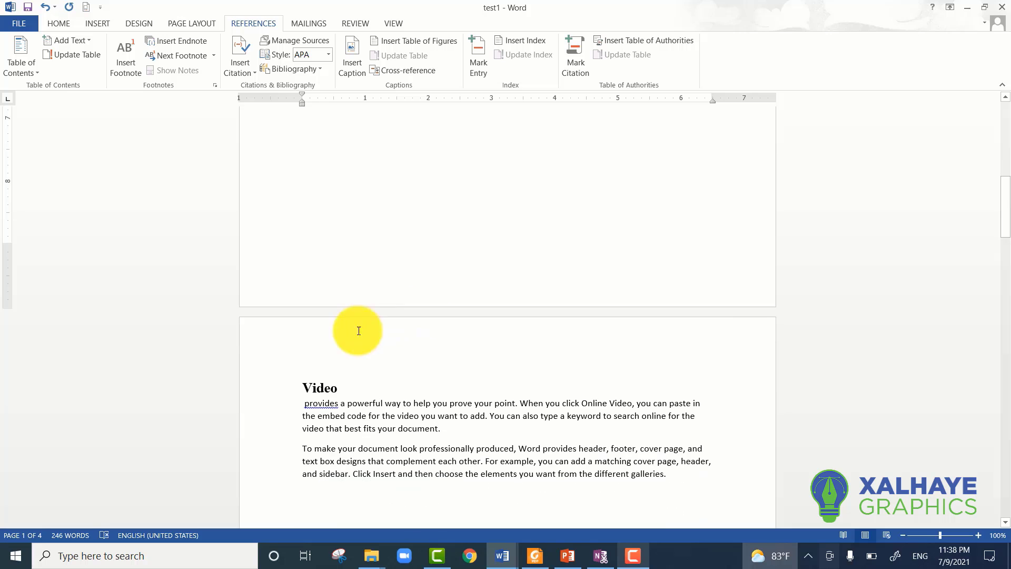
double_click(318, 384)
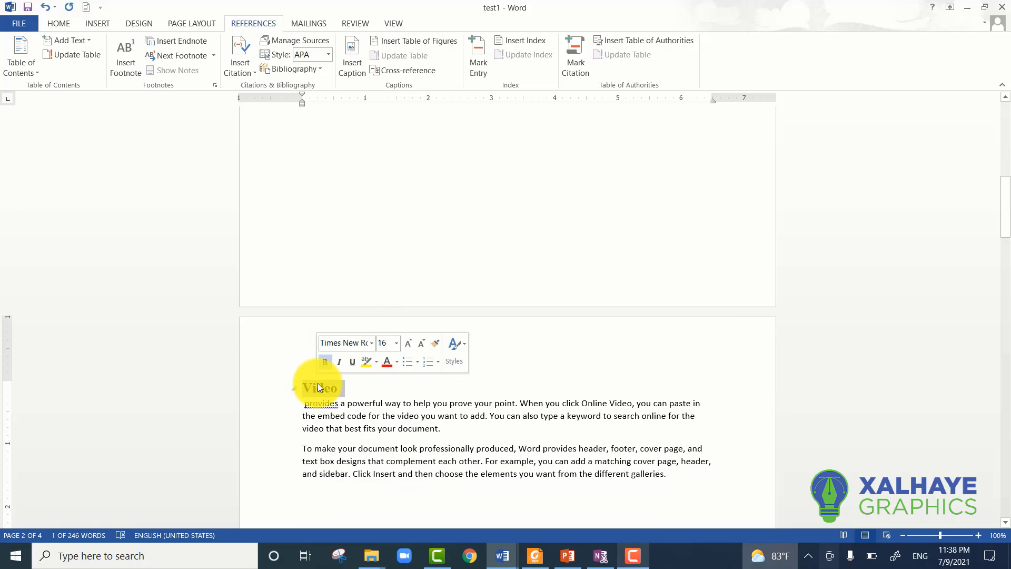
text(heading)
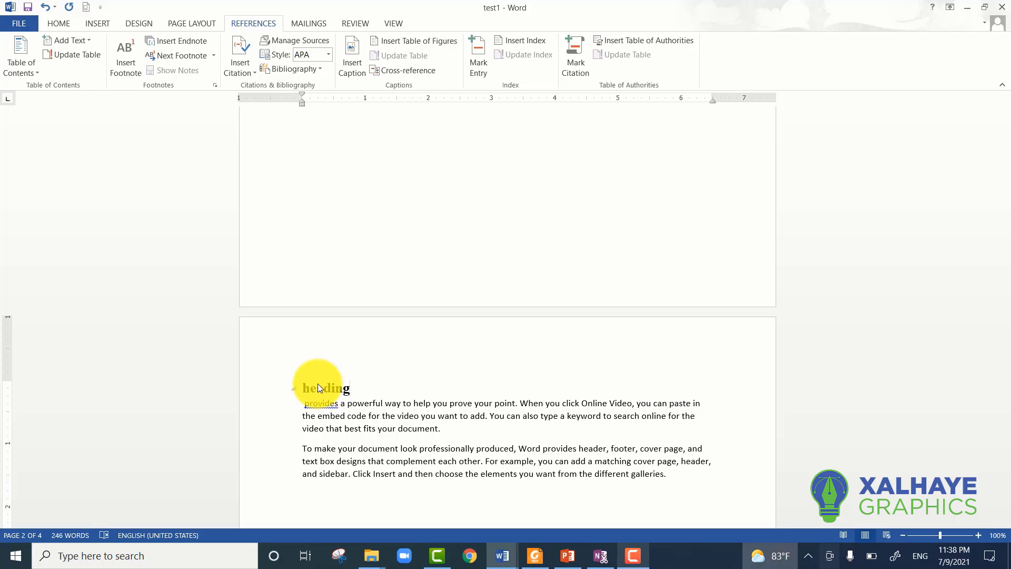
Refresh the table of contents with the update entire table option so it picks up the renamed first section title.
scroll(318, 388, up, 10)
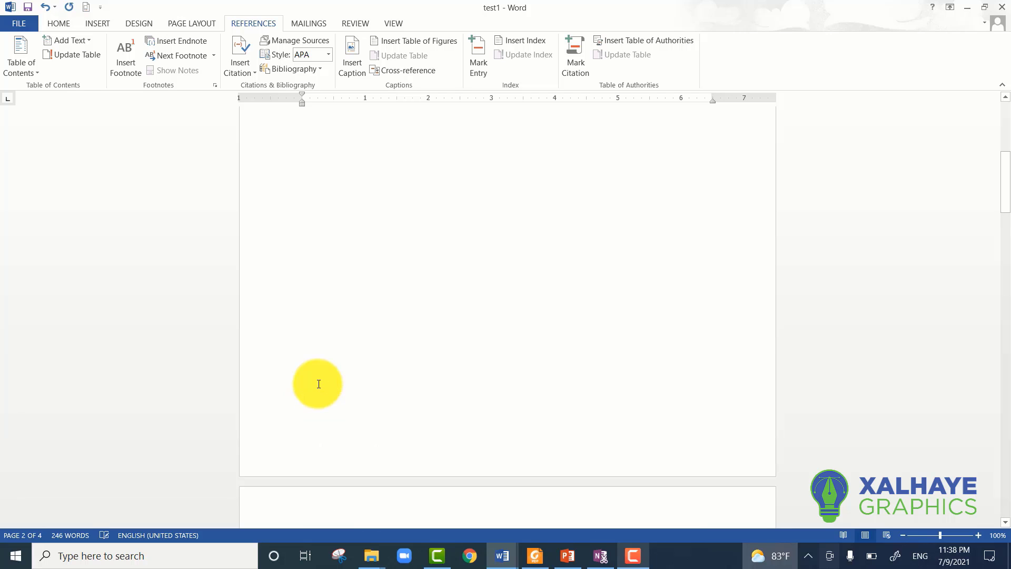
click(305, 215)
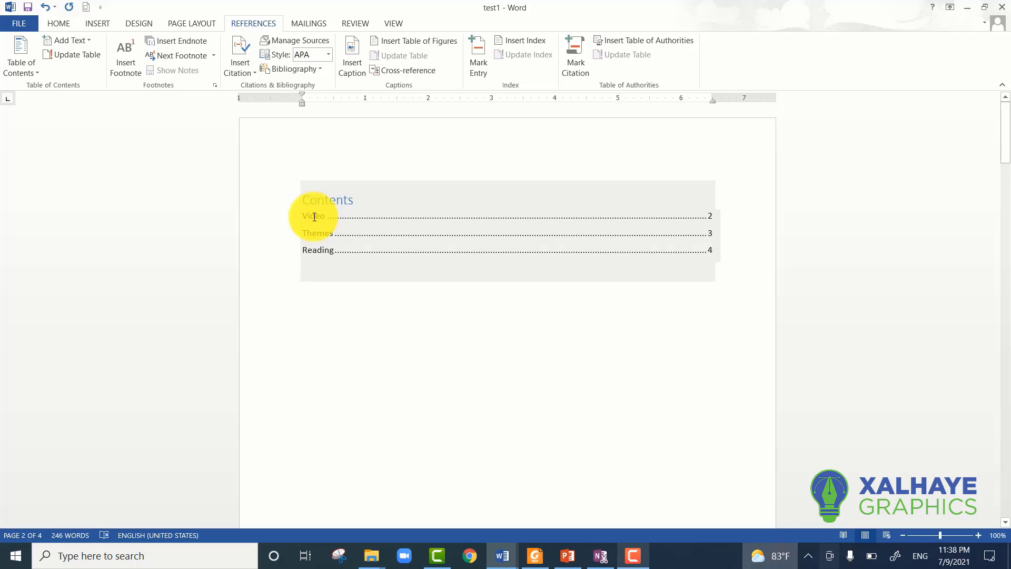
click(404, 220)
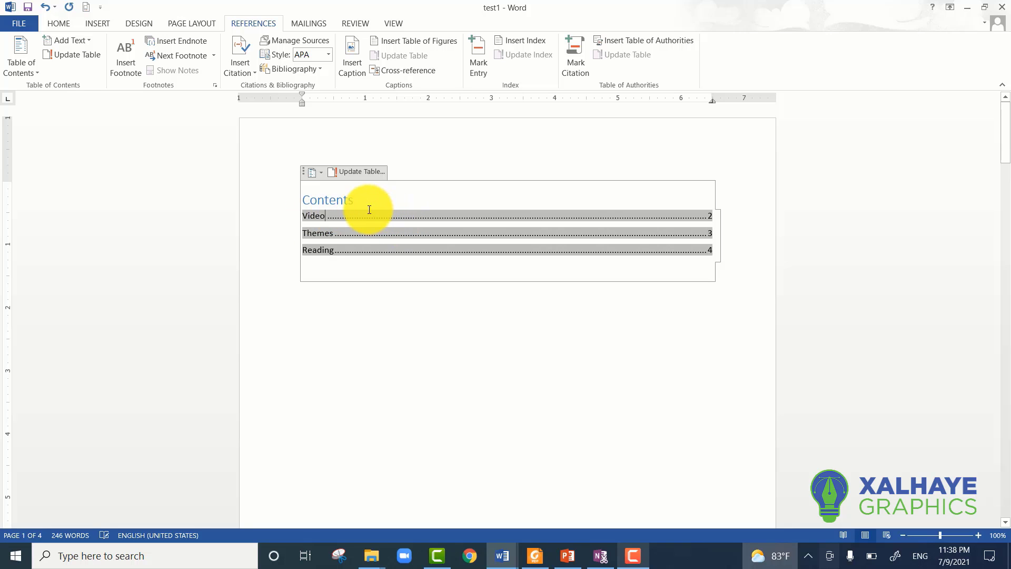
click(354, 171)
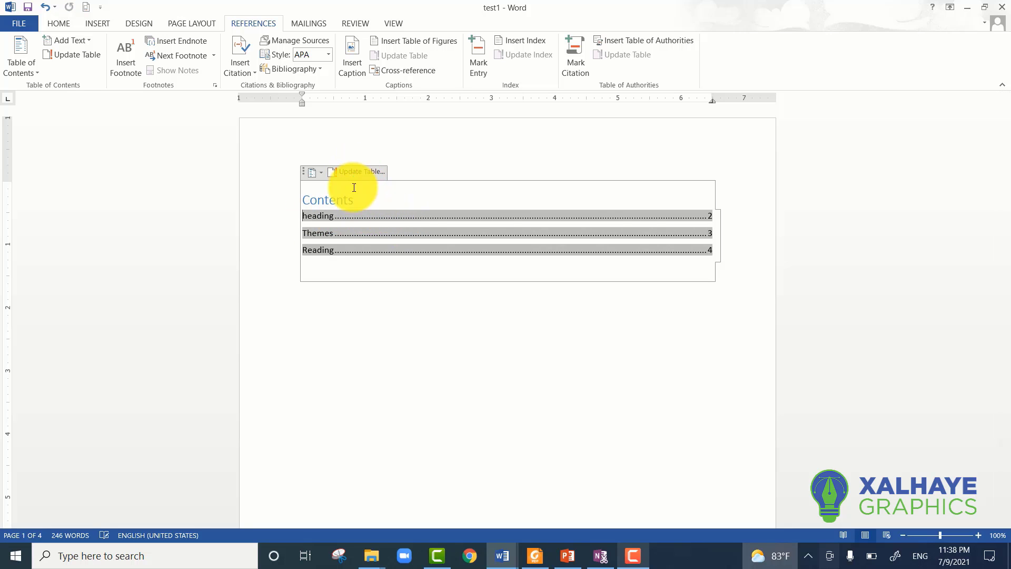
click(349, 170)
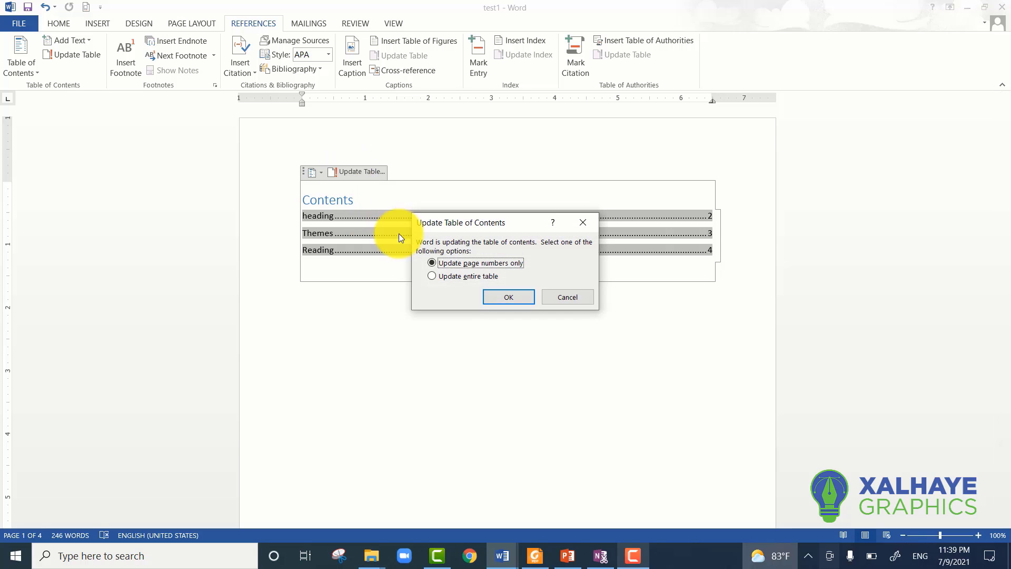
click(434, 276)
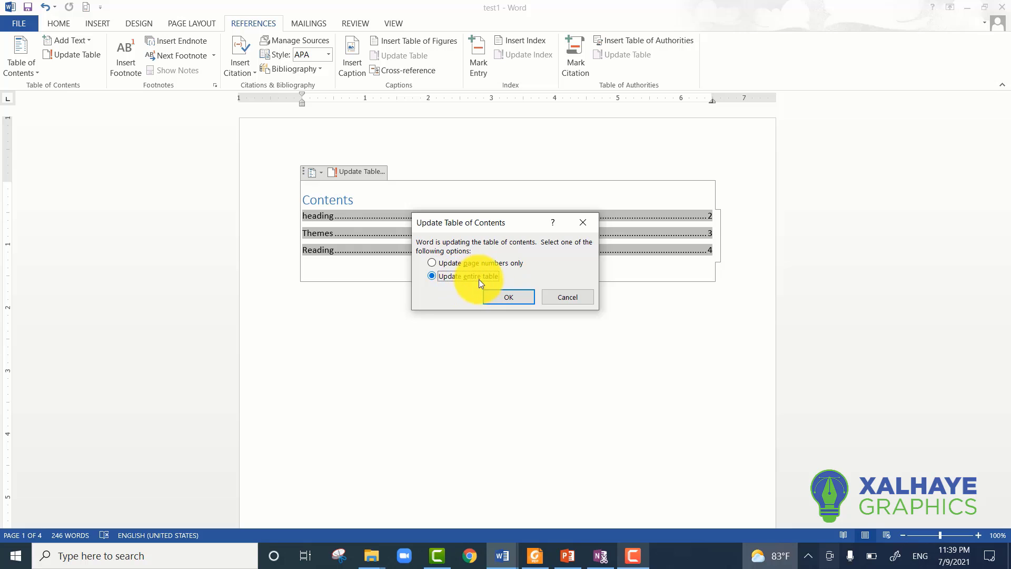
click(499, 296)
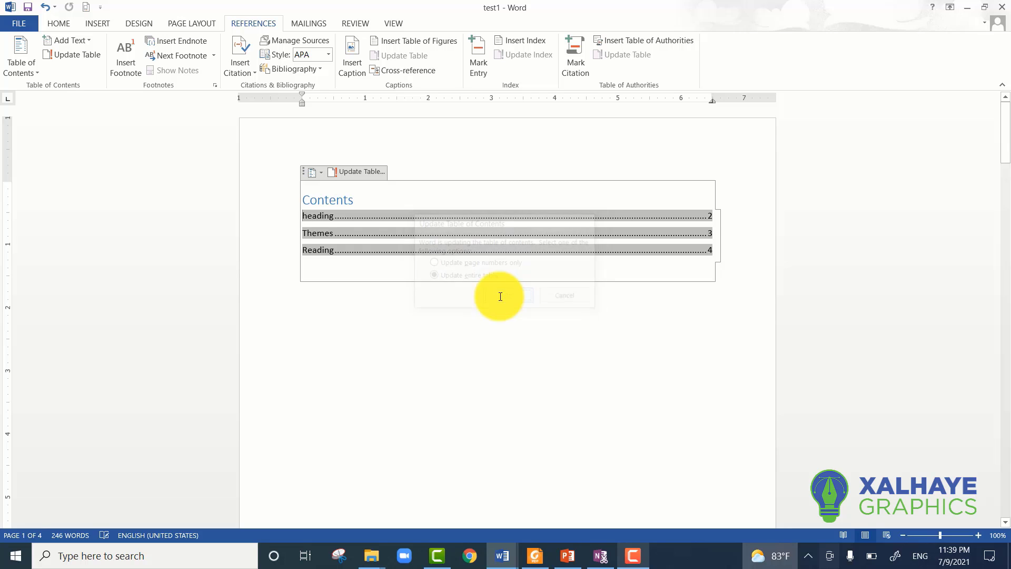
click(406, 310)
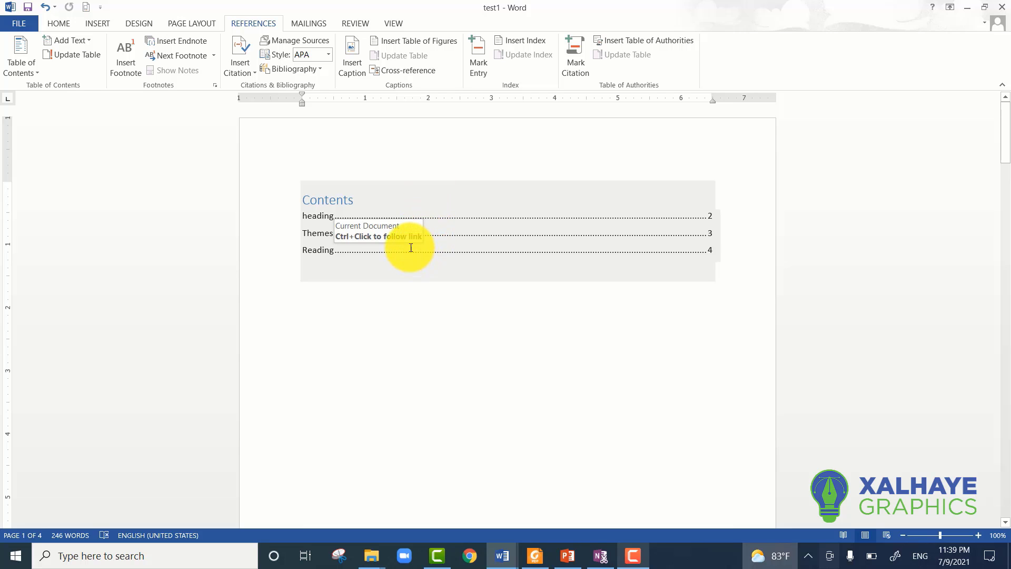
Insert the built-in Blank header into the document.
scroll(479, 342, down, 3)
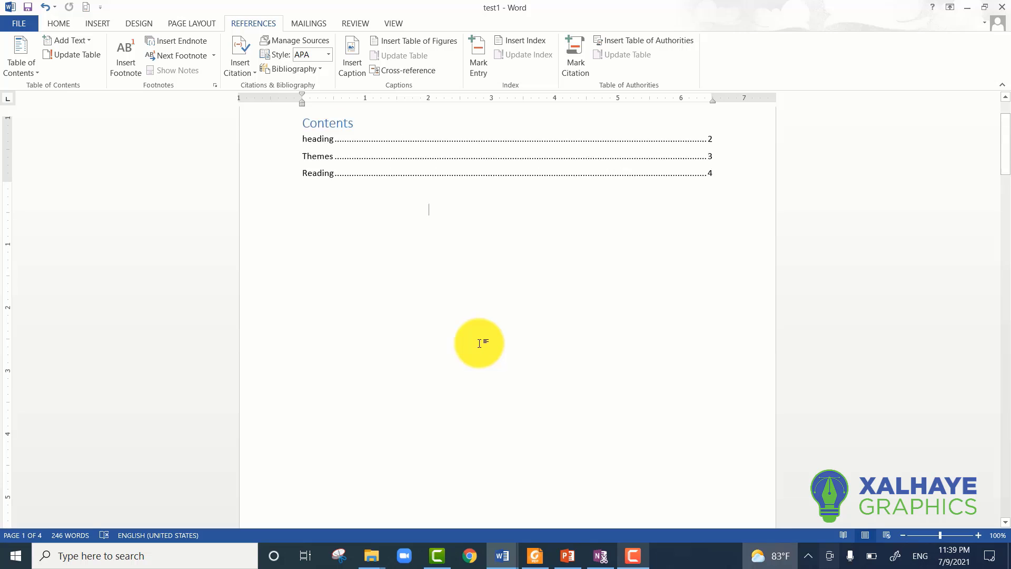
scroll(478, 342, up, 3)
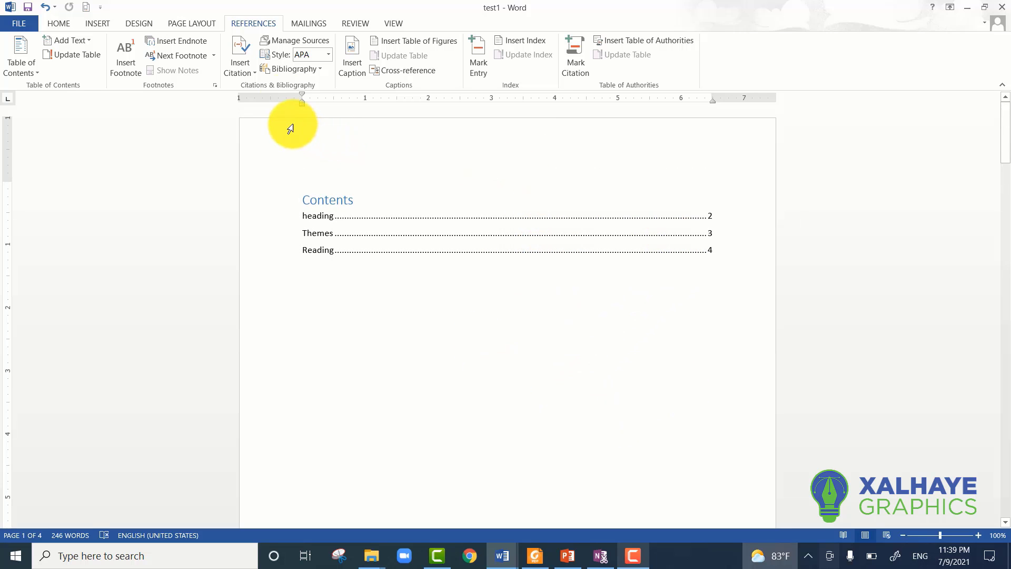
click(100, 26)
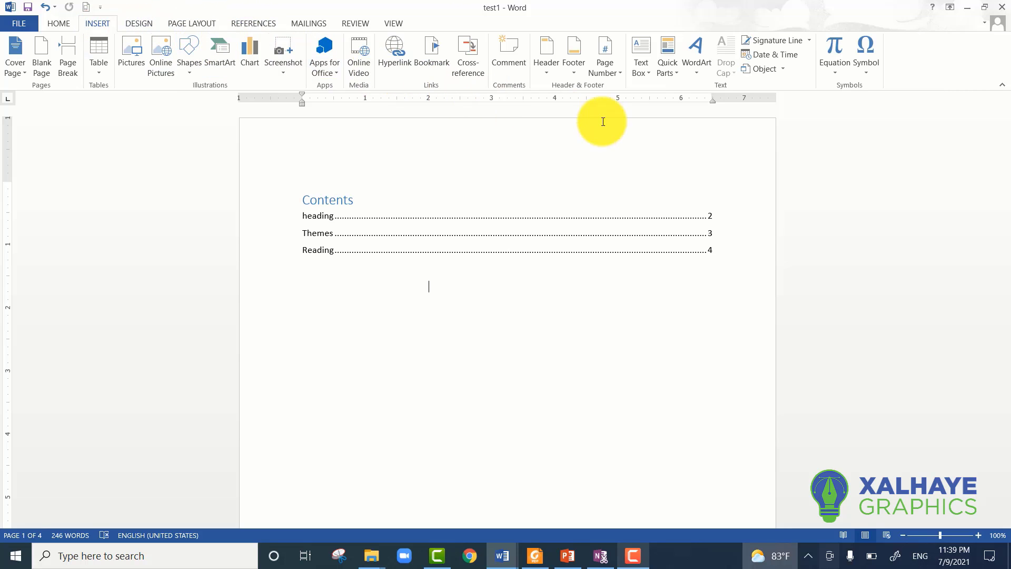
click(548, 71)
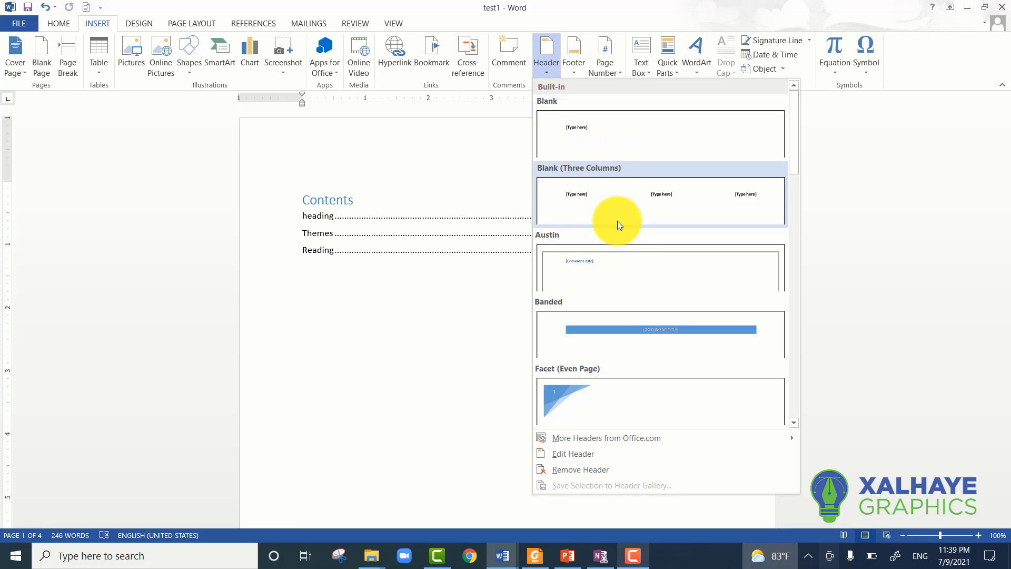
click(595, 131)
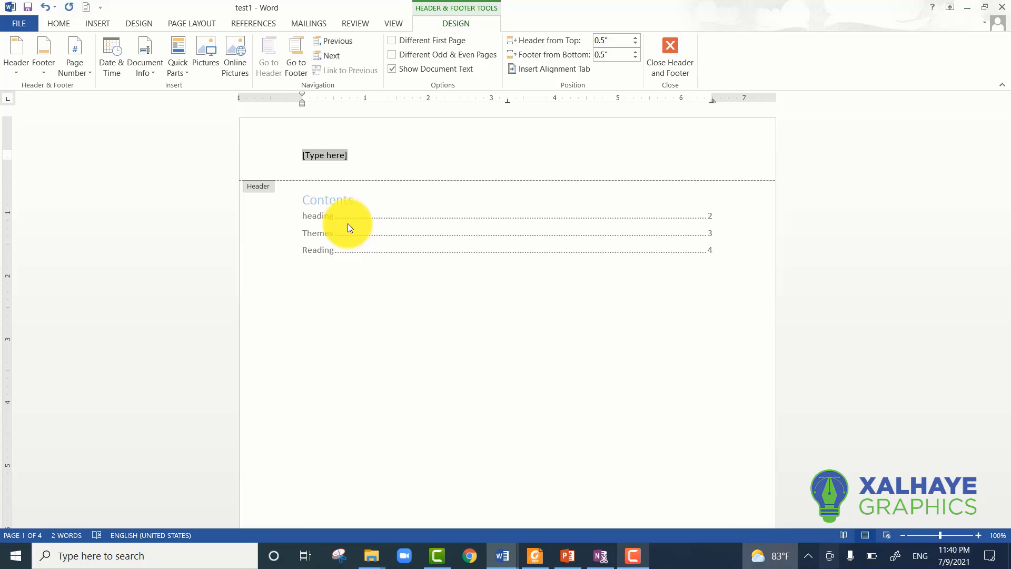
Fill in the header placeholder with "Skillon academy" and check the header on the following pages.
text(ski)
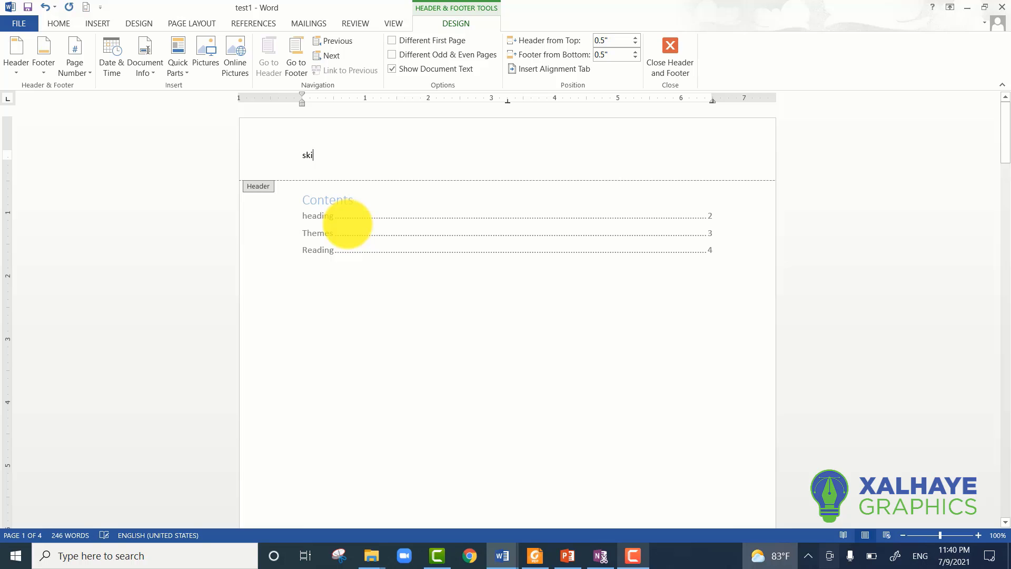
text(llon academy)
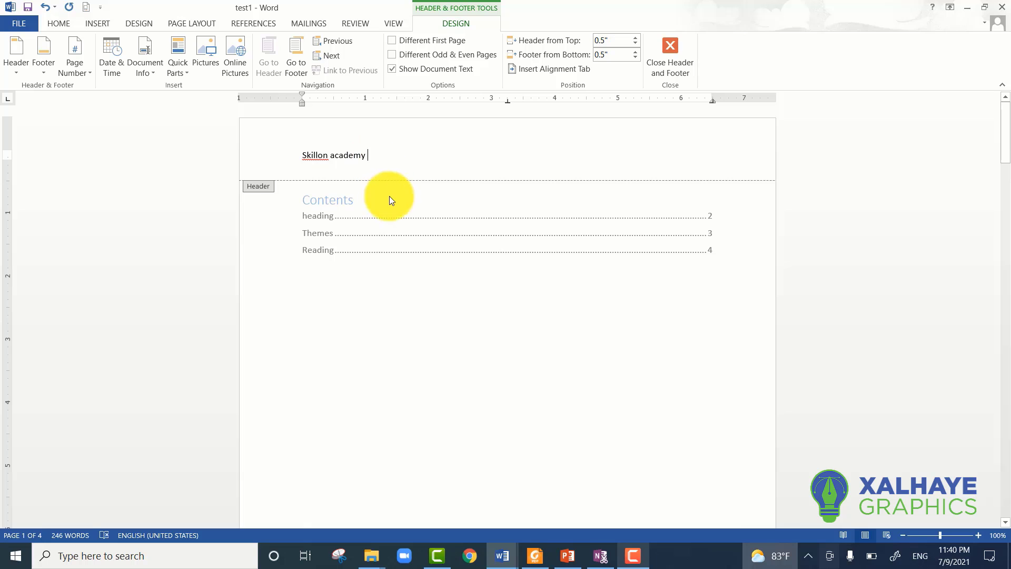
scroll(397, 218, down, 10)
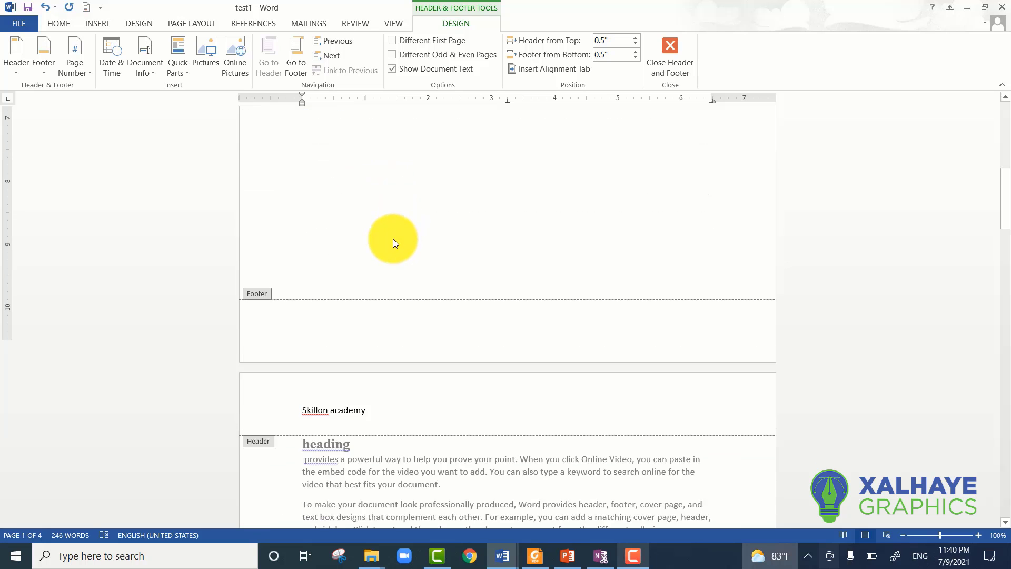
scroll(393, 238, down, 12)
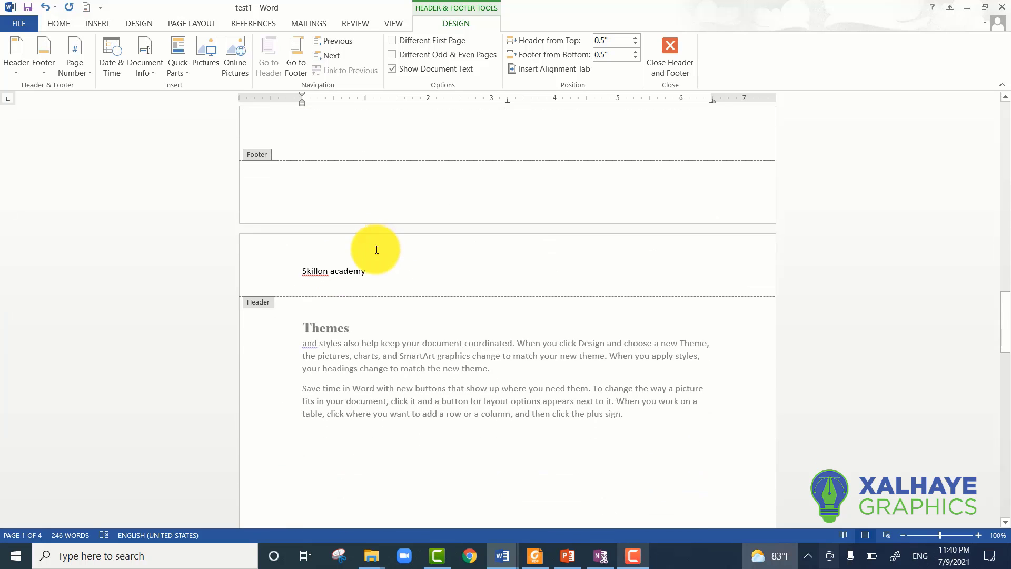
scroll(337, 291, down, 7)
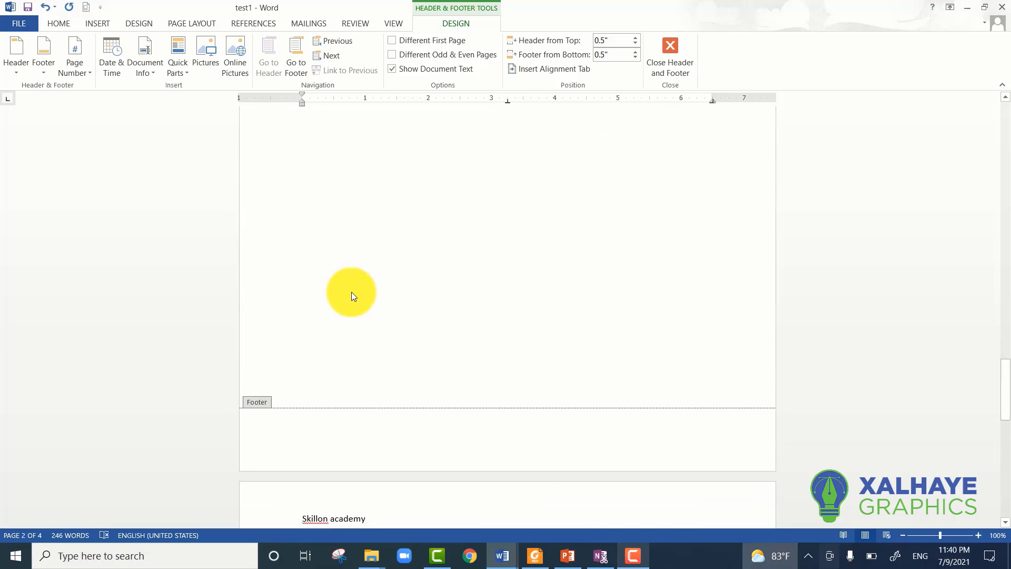
scroll(351, 291, up, 3)
scroll(352, 287, up, 20)
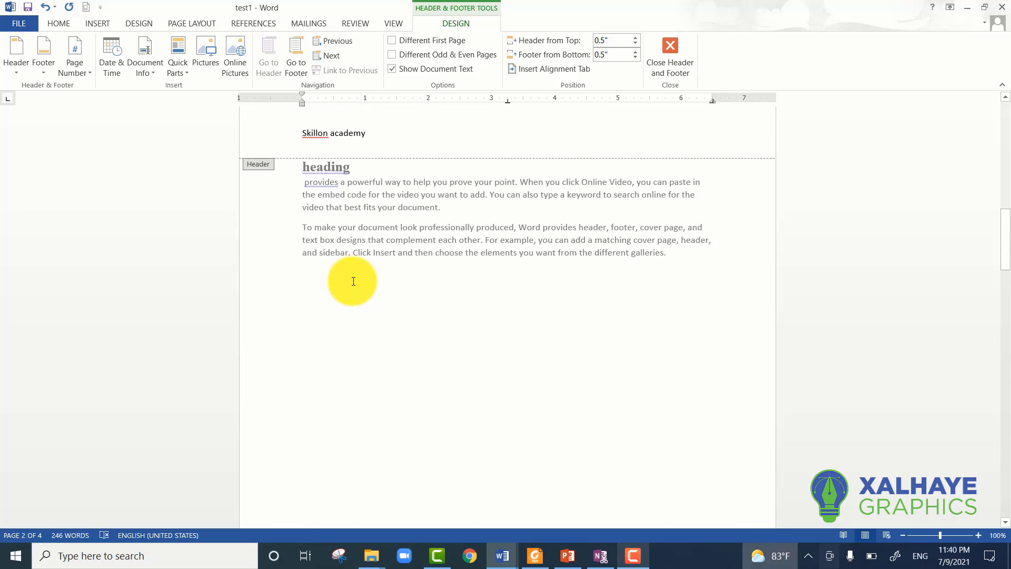
scroll(353, 279, up, 6)
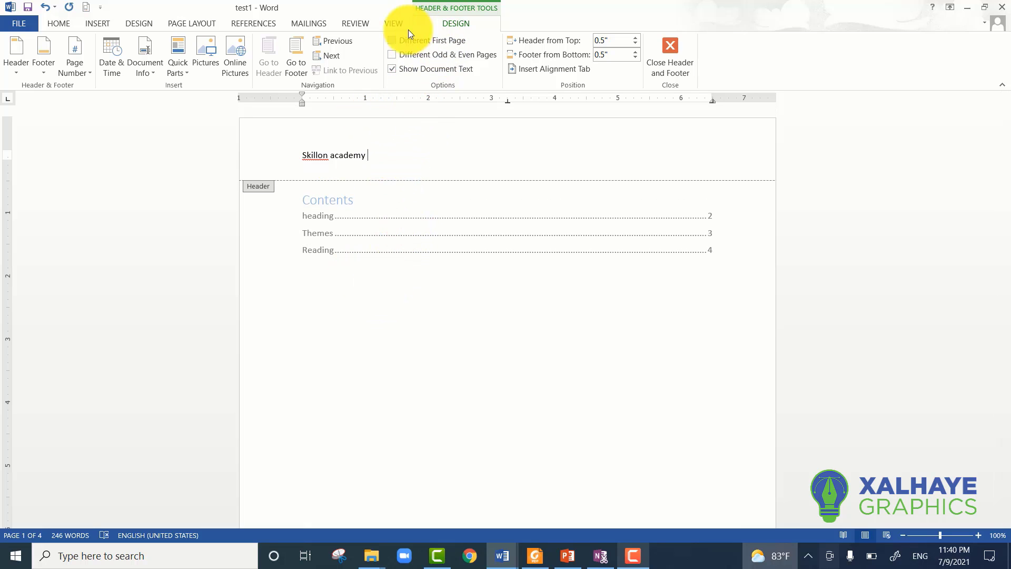
Insert the built-in Blank footer into the document.
click(106, 27)
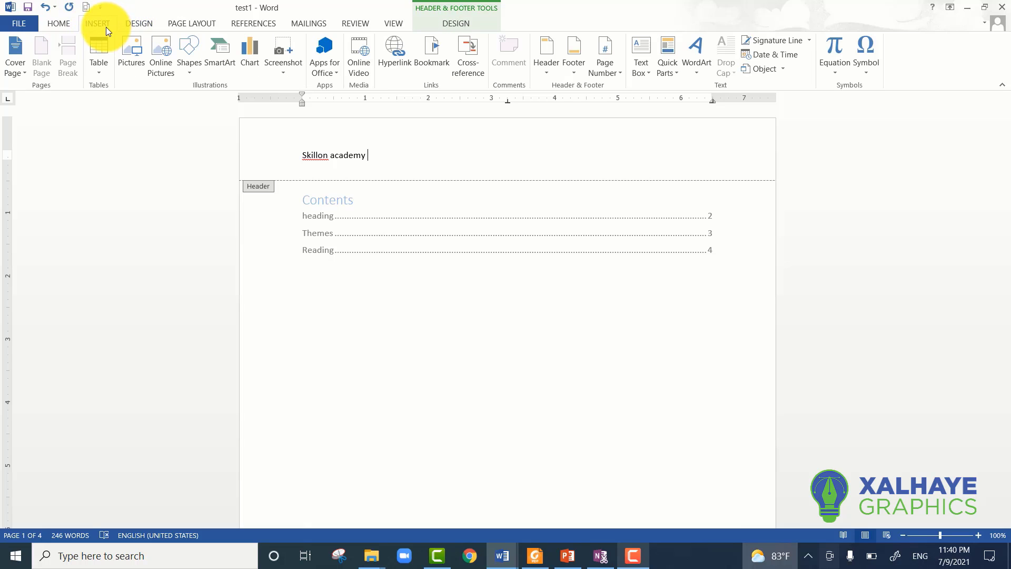
click(573, 67)
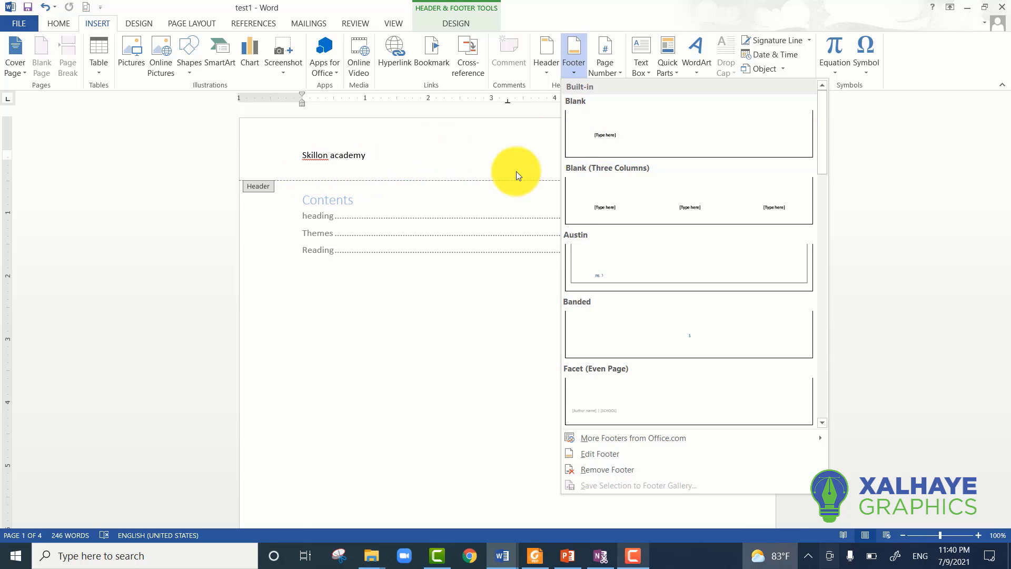
scroll(447, 337, down, 10)
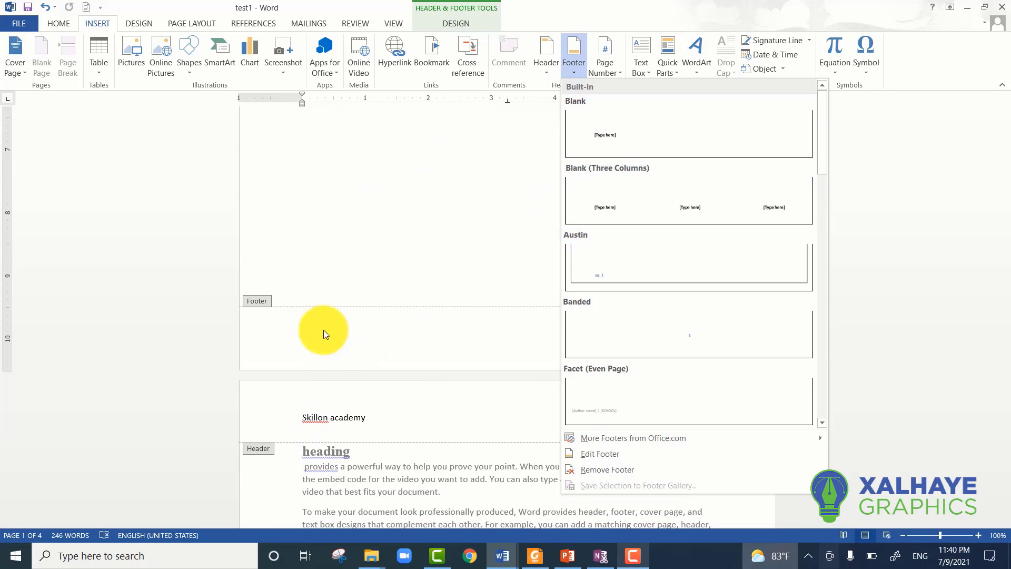
scroll(280, 331, up, 10)
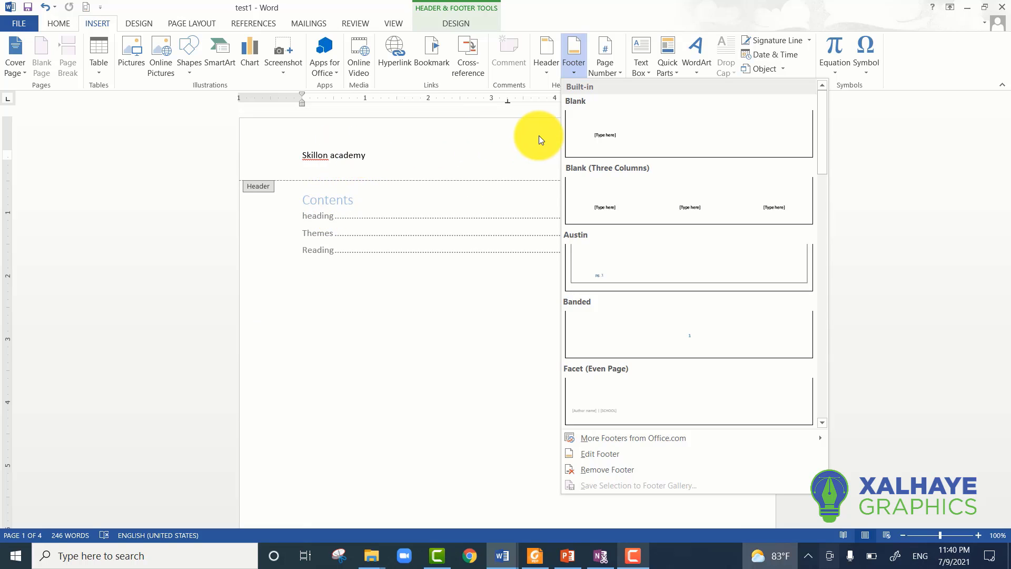
click(589, 141)
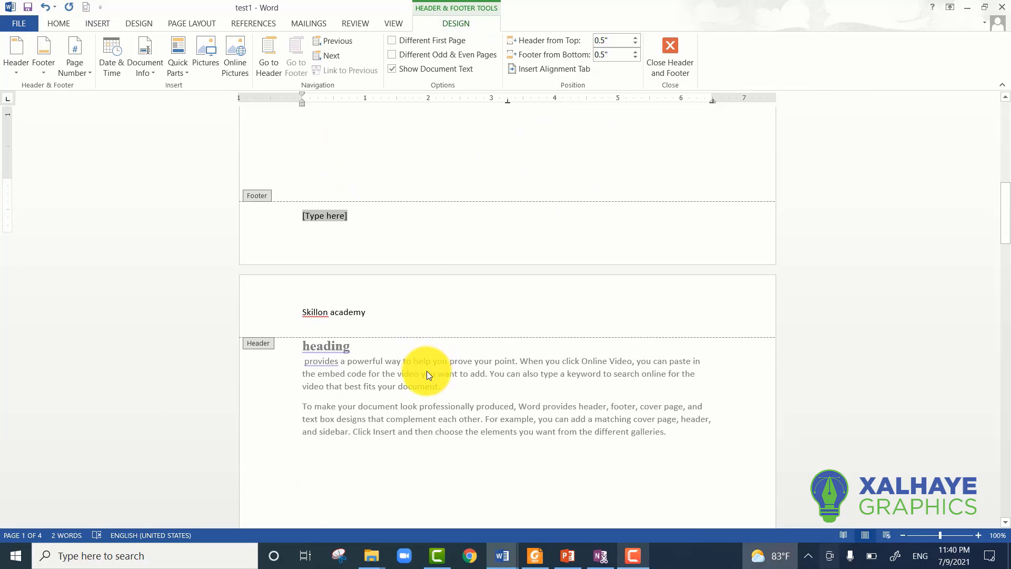
scroll(427, 374, down, 5)
scroll(420, 368, up, 6)
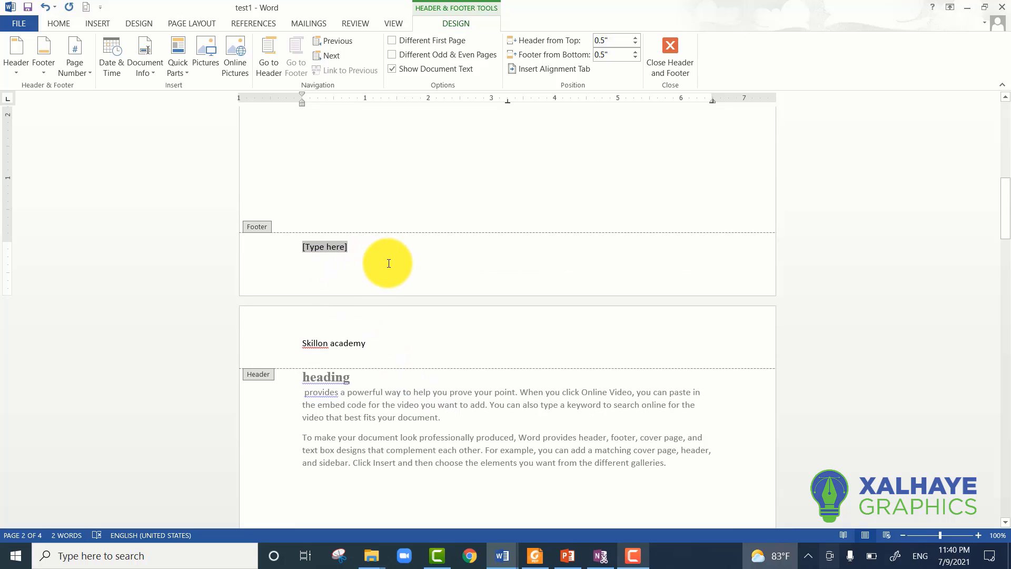
Enter "test" as the footer text, check it on the other pages, and return to editing the document body.
text(test)
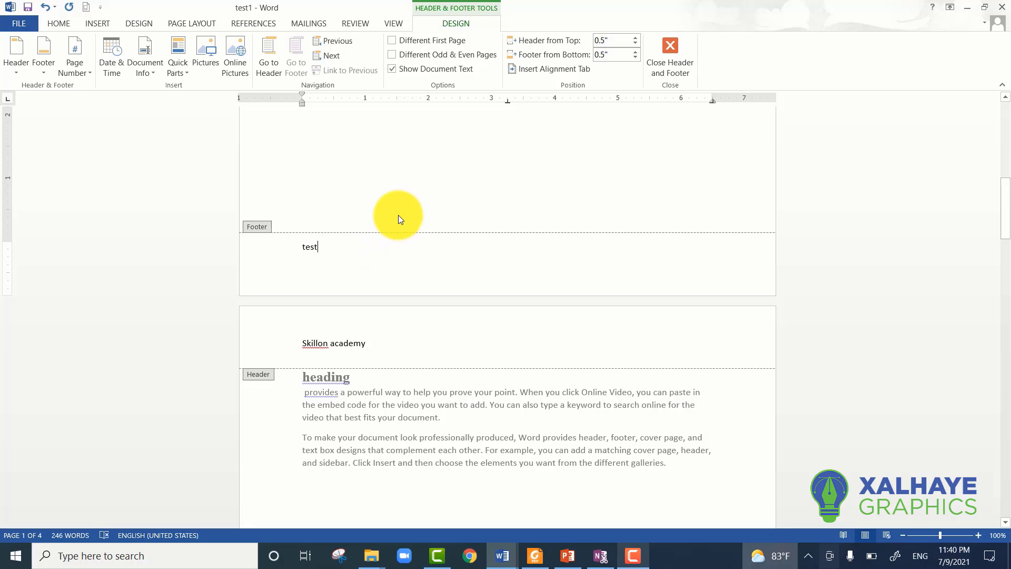
scroll(399, 215, down, 15)
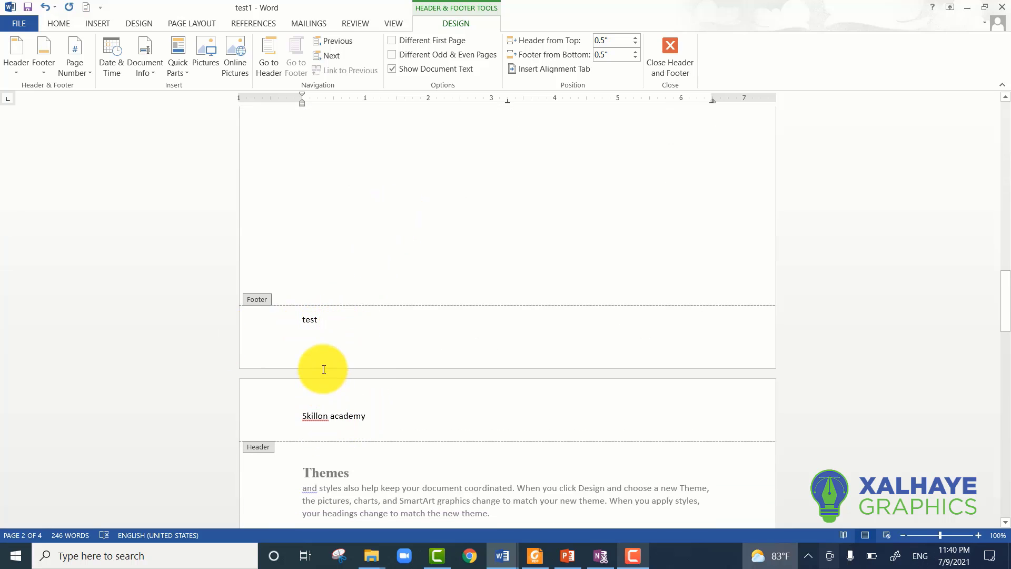
scroll(323, 368, up, 15)
scroll(323, 368, up, 10)
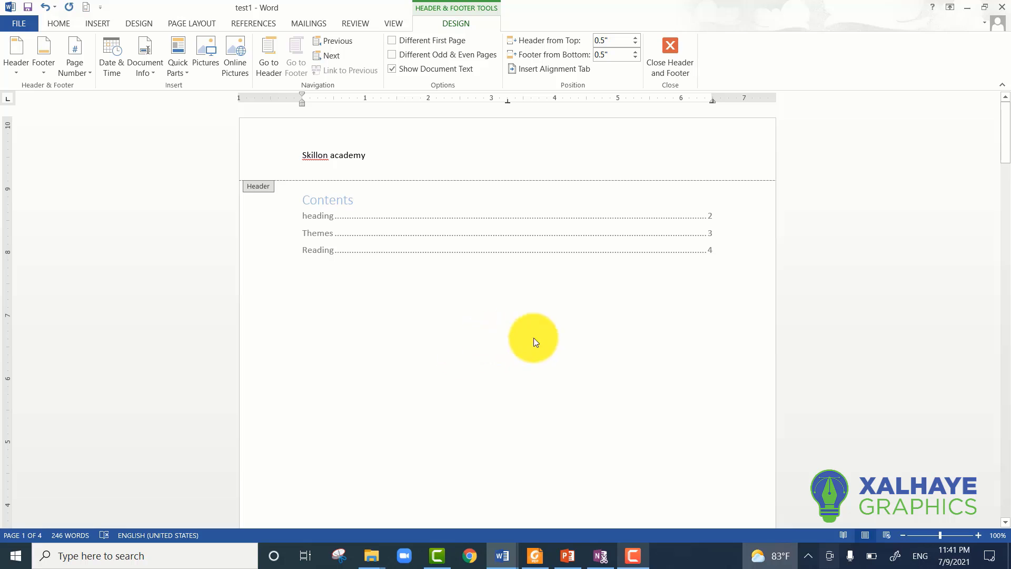
double_click(530, 322)
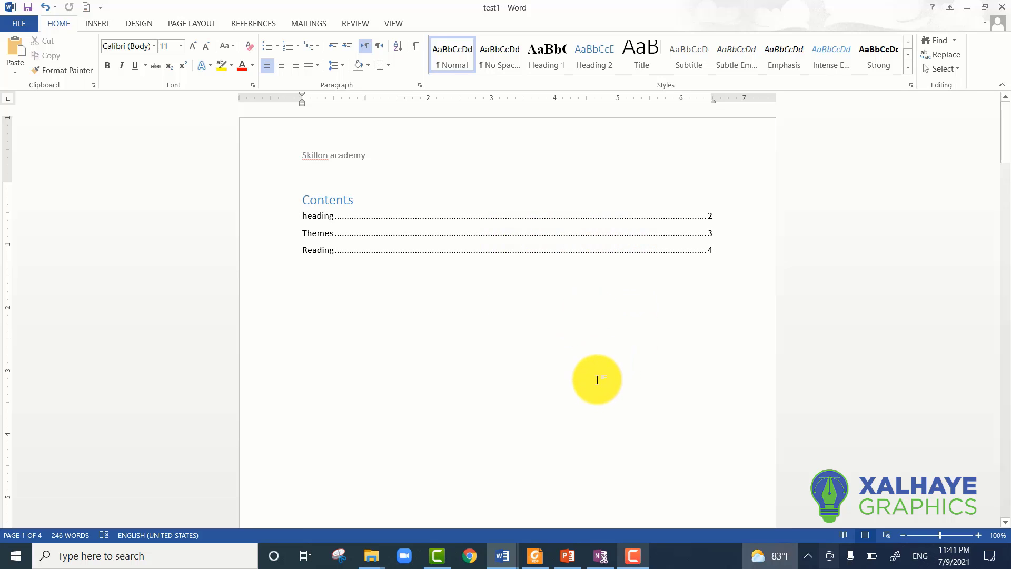
Insert page numbers at the top of the page in the Plain Number 3 style and check them across the pages.
scroll(598, 379, down, 4)
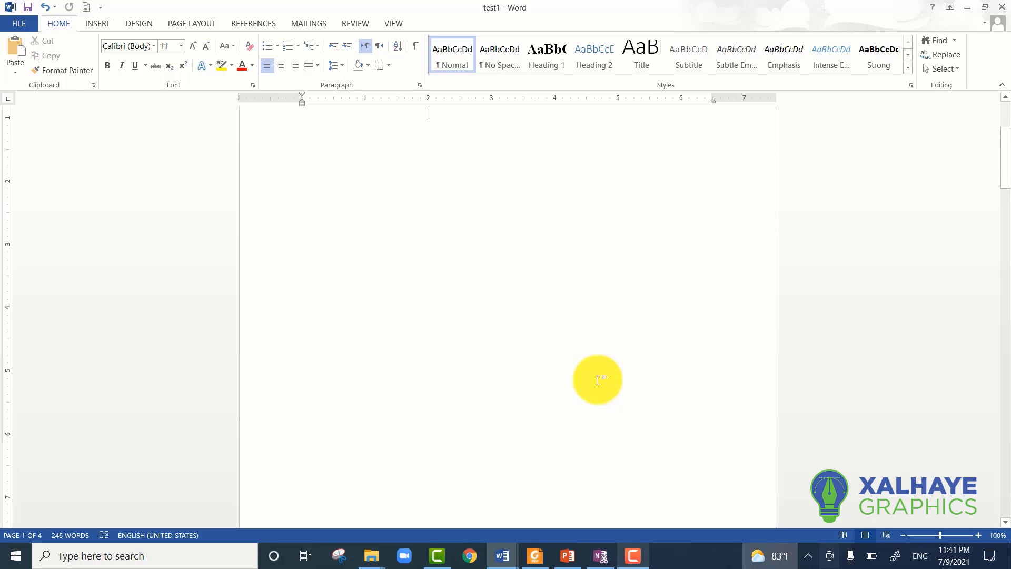
scroll(597, 379, up, 4)
click(98, 23)
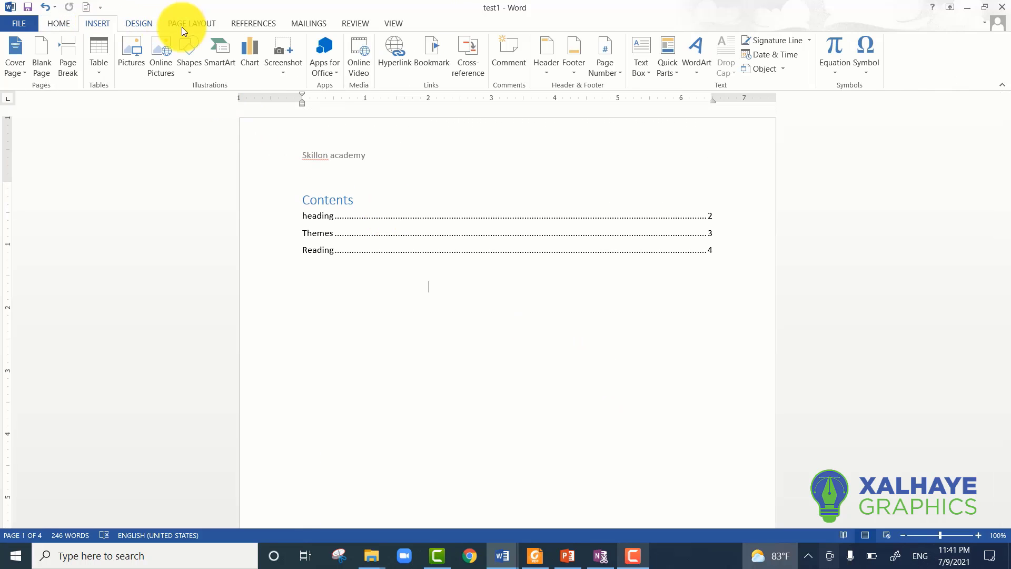
click(606, 77)
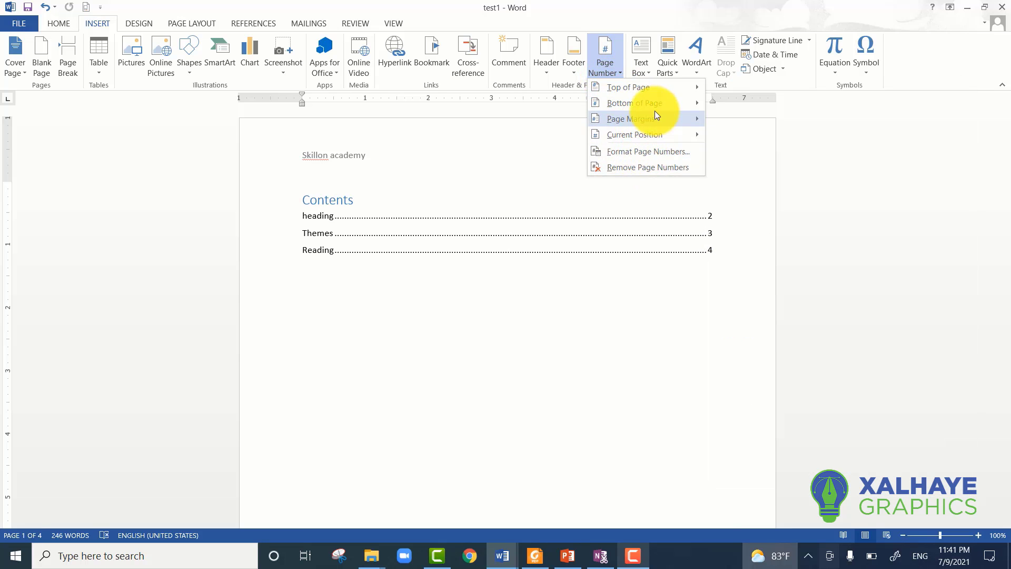
mouse_move(617, 89)
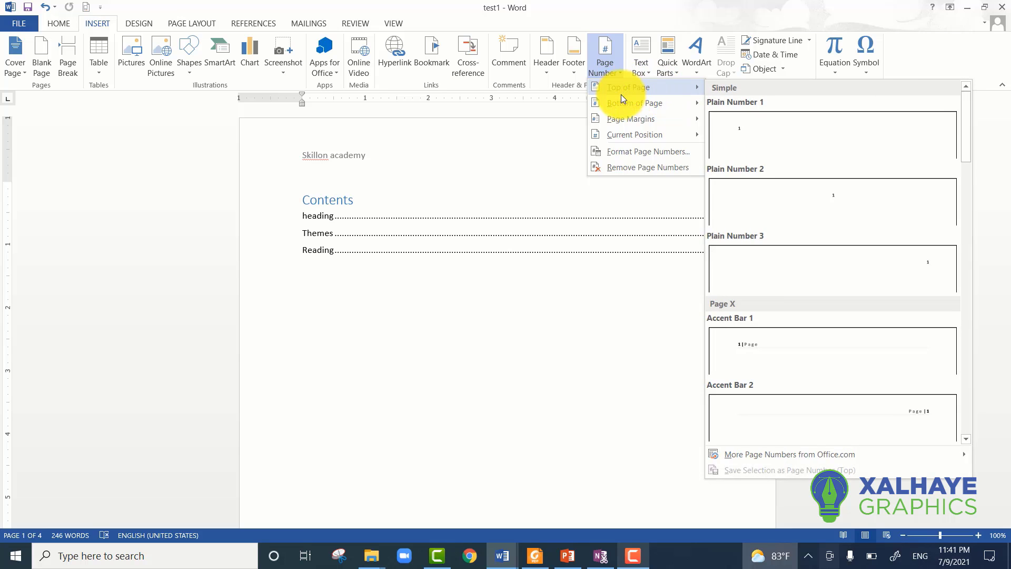
mouse_move(625, 105)
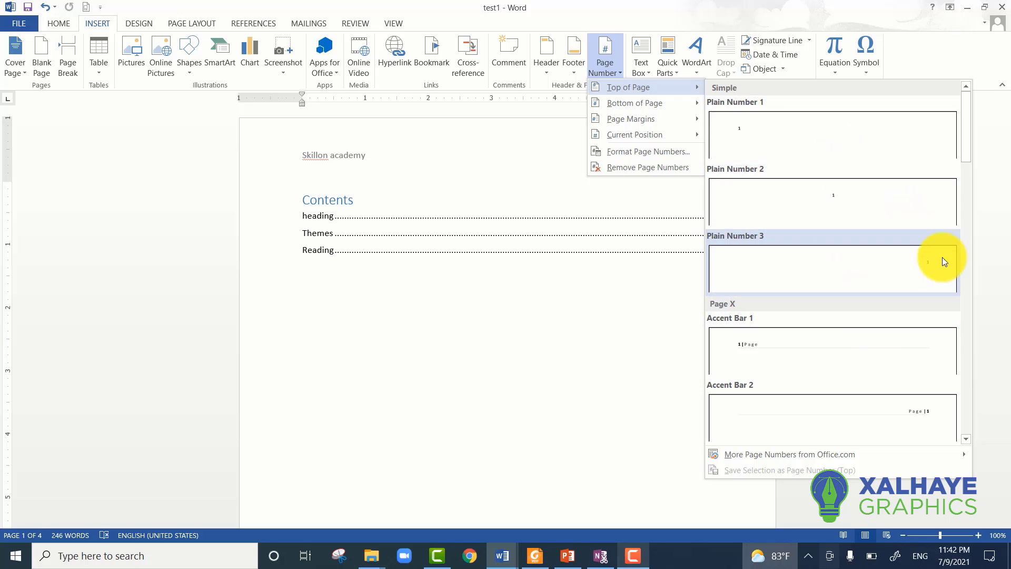
click(935, 271)
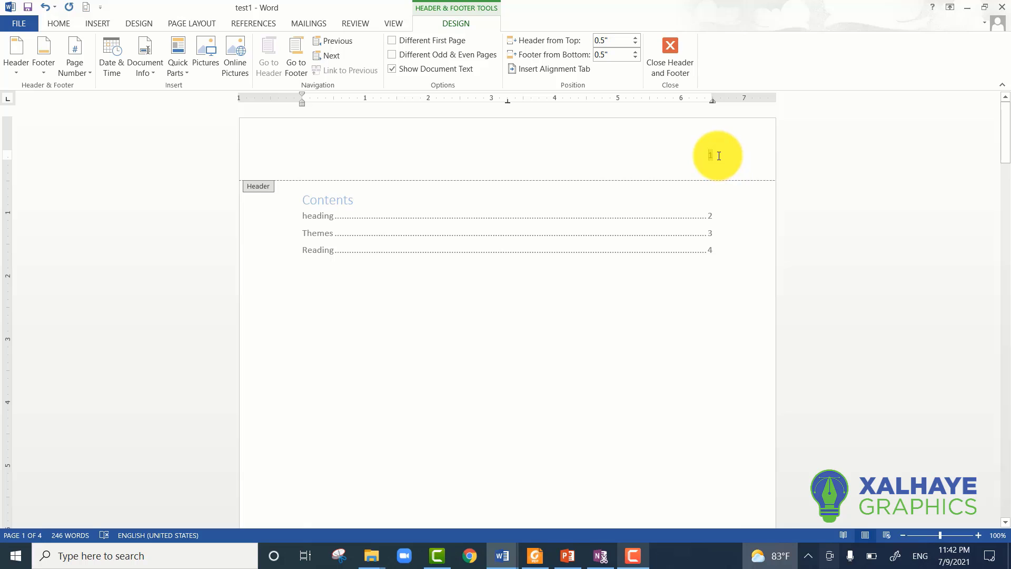
scroll(713, 156, down, 5)
scroll(712, 156, down, 15)
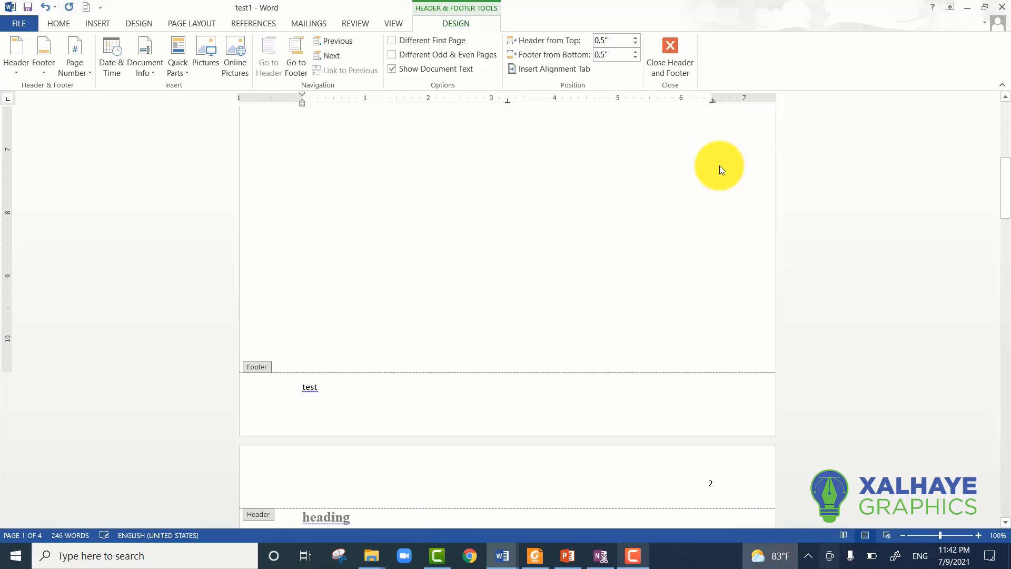
scroll(735, 387, down, 12)
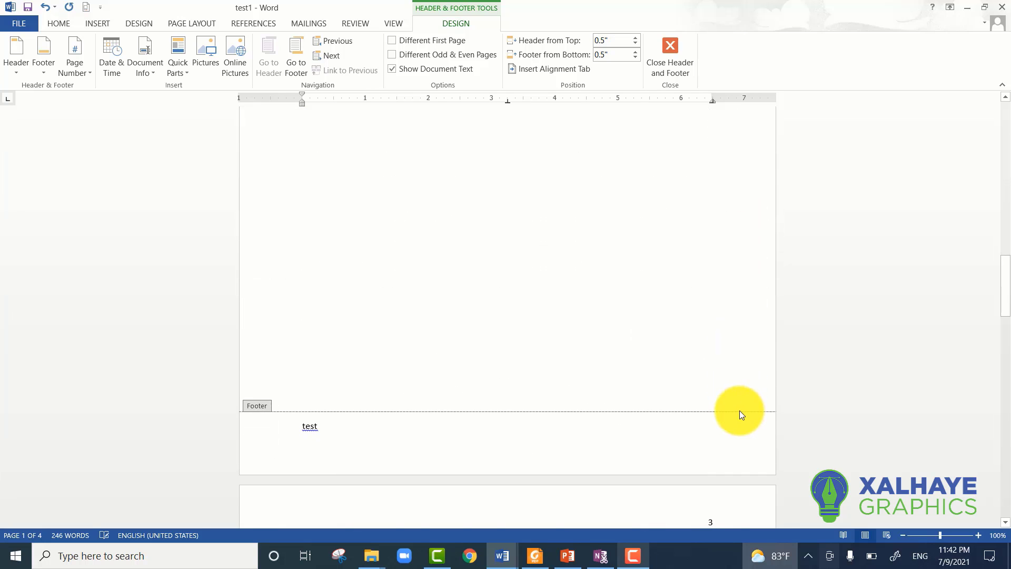
scroll(744, 439, up, 20)
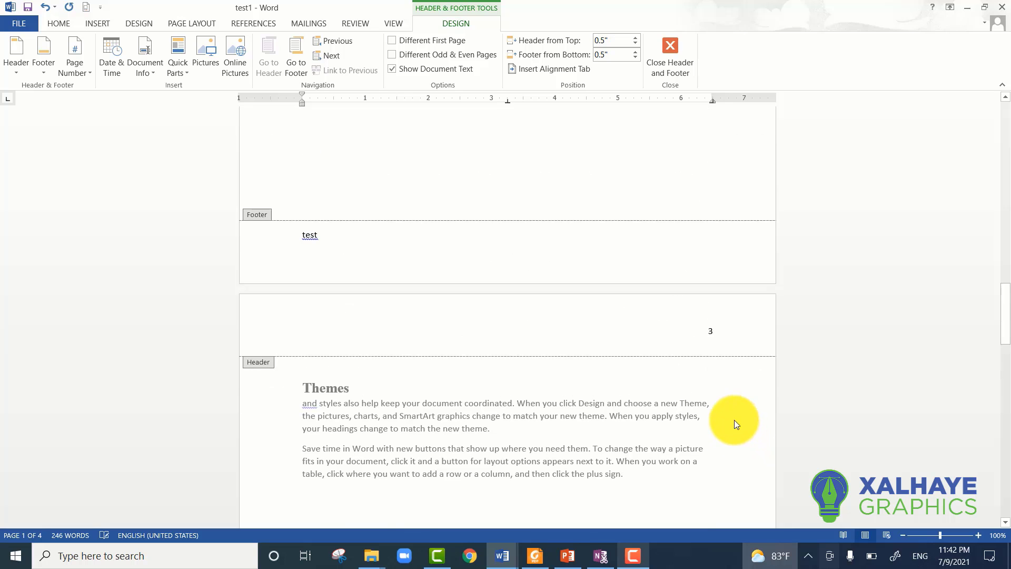
scroll(712, 382, up, 14)
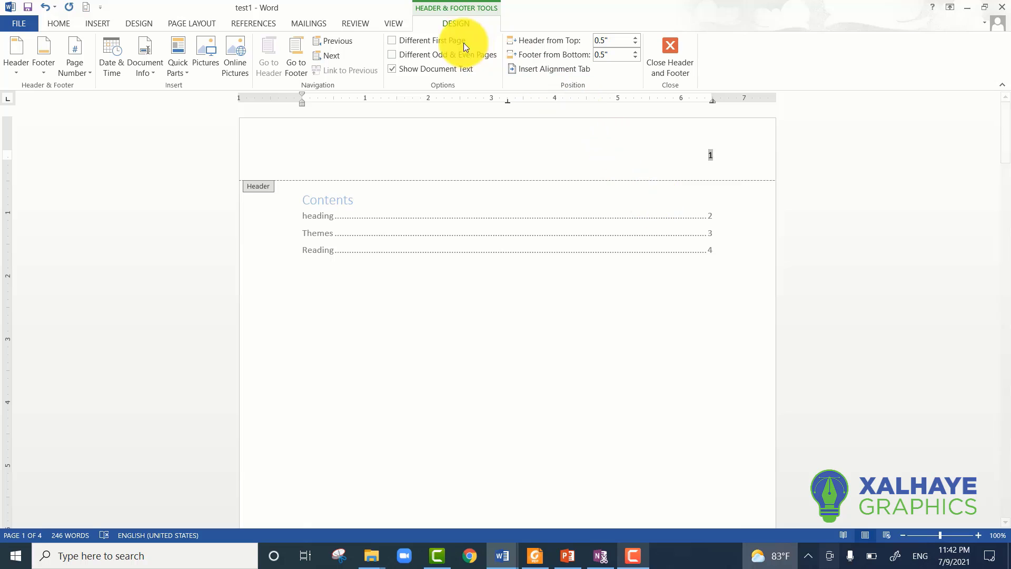
Change the page number format to "a, b, c, ..." and check the numbering on the following page.
click(93, 23)
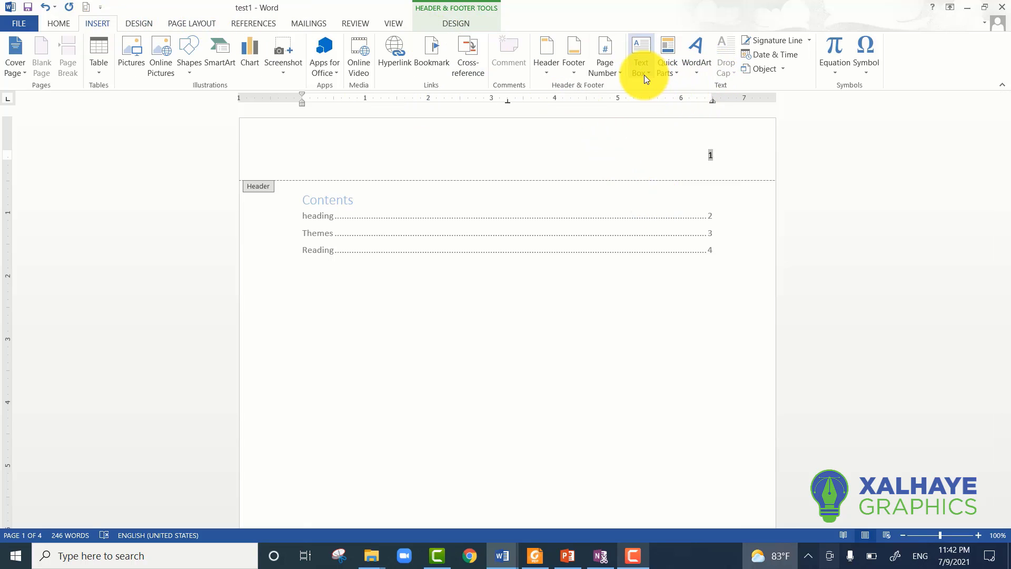
click(612, 75)
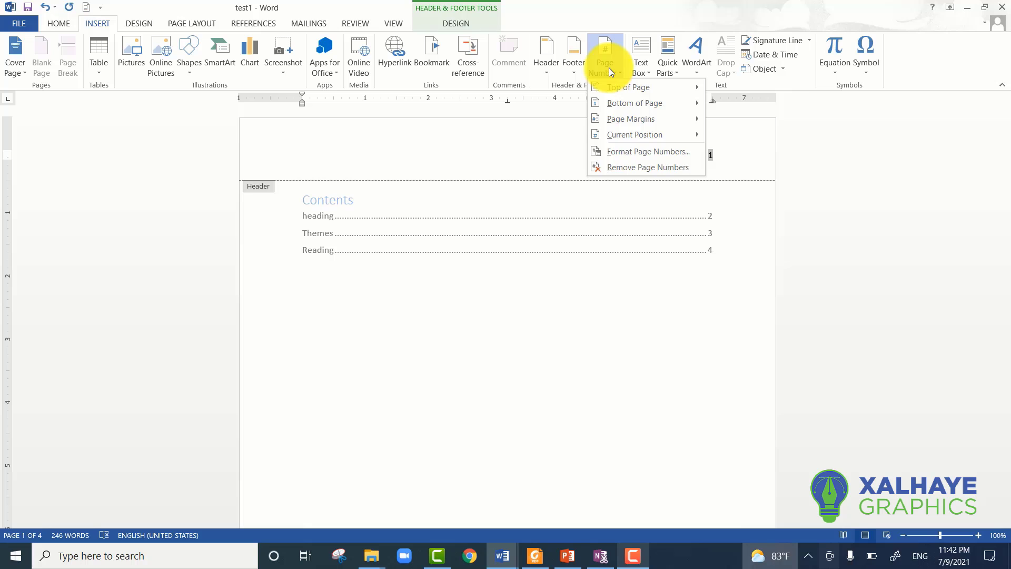
click(609, 67)
click(609, 68)
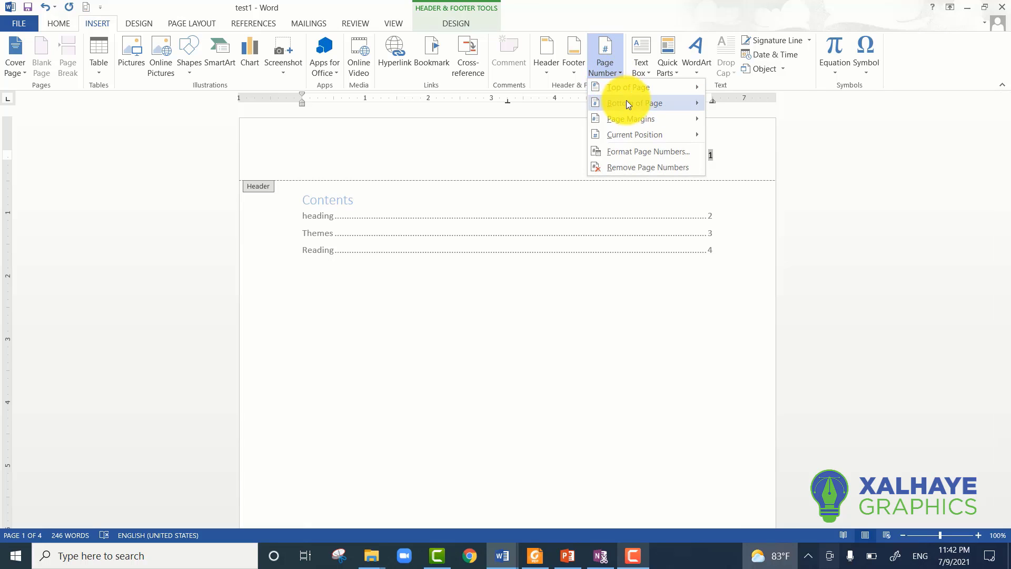
click(646, 151)
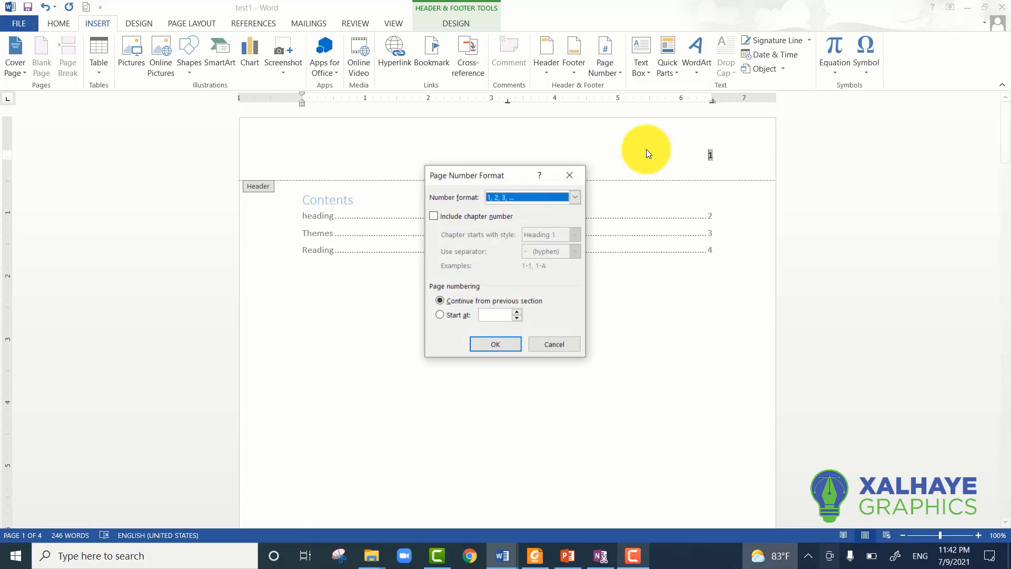
click(576, 198)
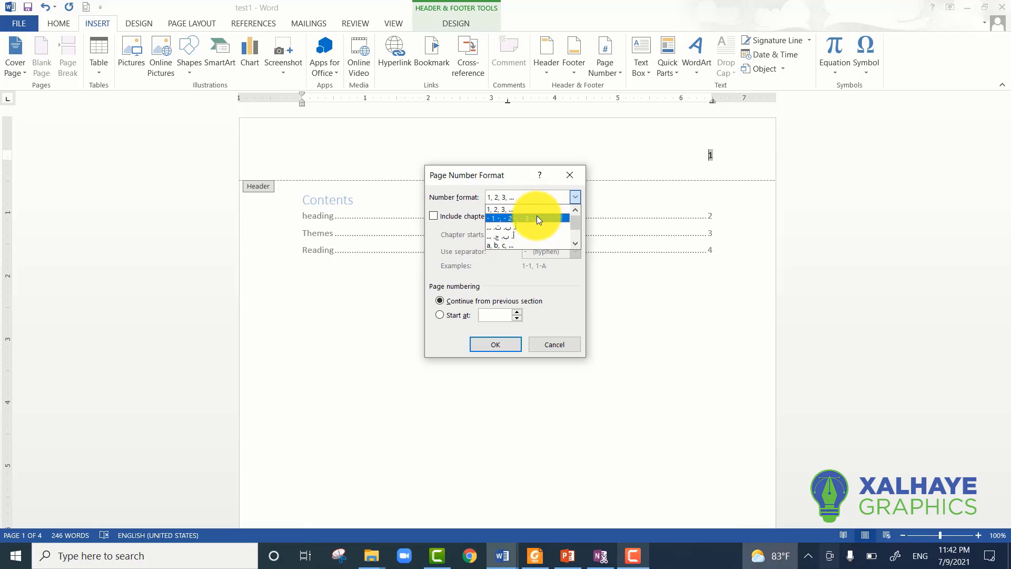
click(499, 247)
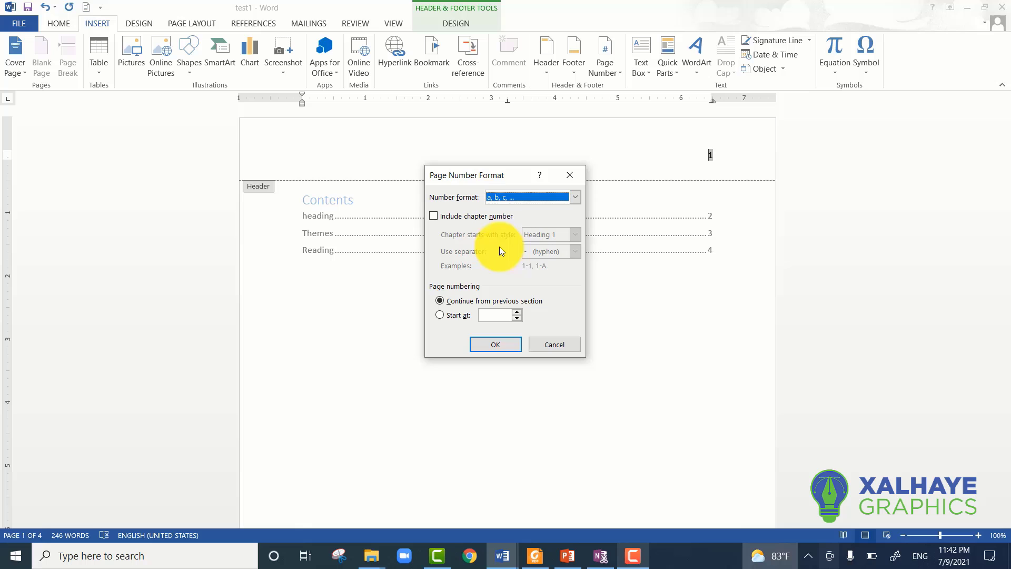
click(494, 345)
scroll(710, 193, down, 4)
scroll(713, 203, down, 8)
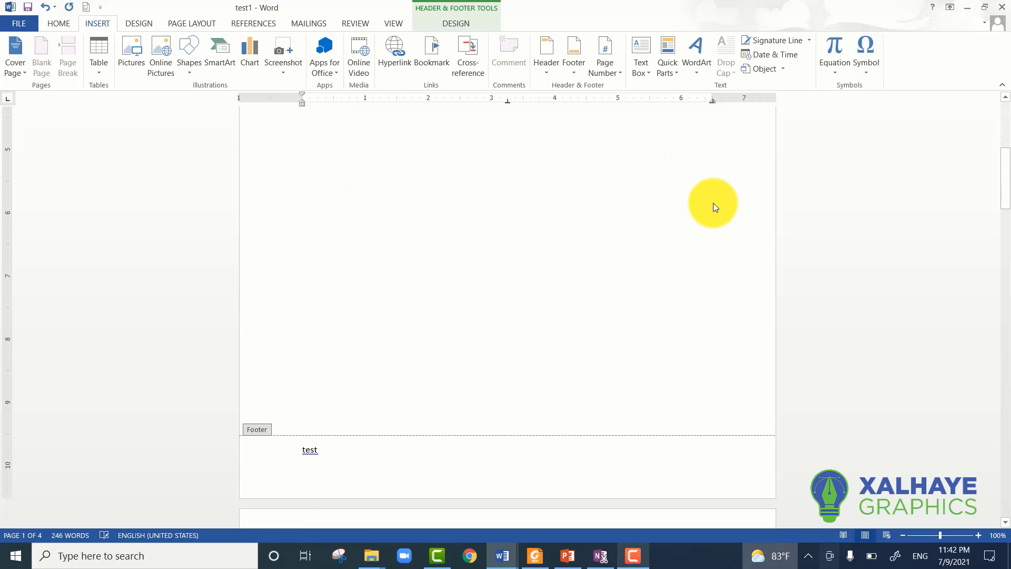
scroll(713, 204, up, 12)
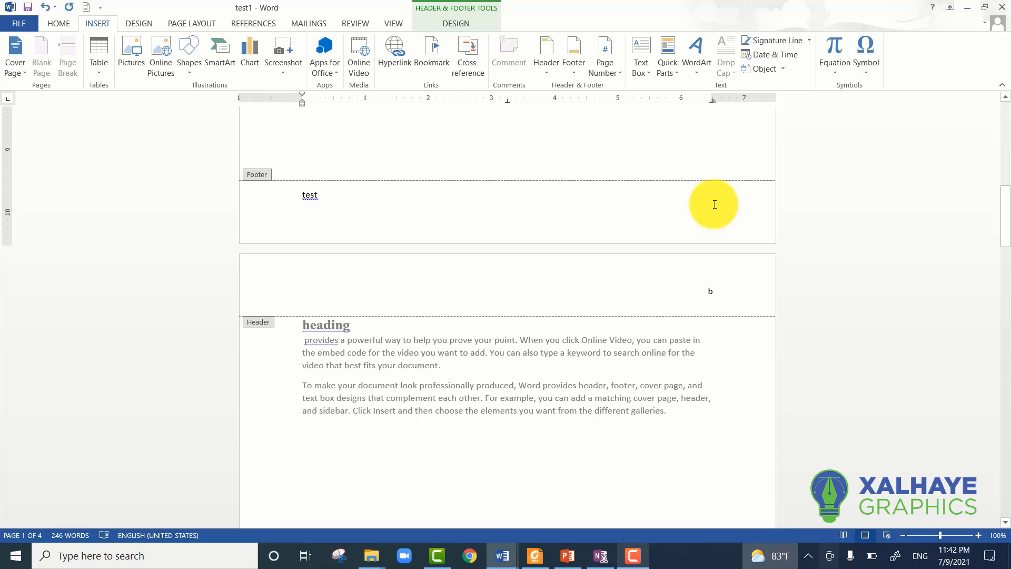
Return to editing the document body on the contents page and apply the Normal margins preset.
scroll(714, 205, up, 1)
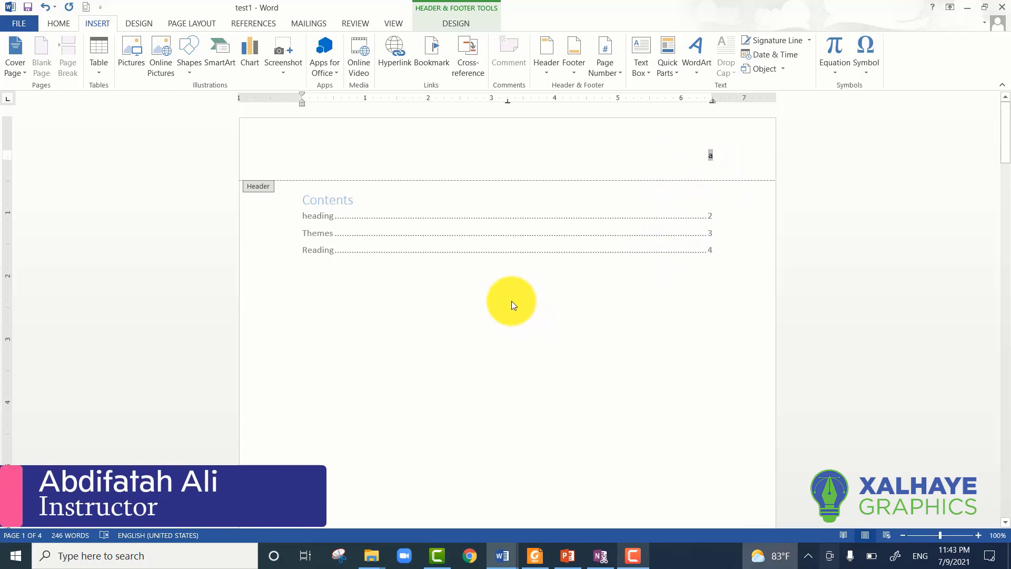
double_click(513, 333)
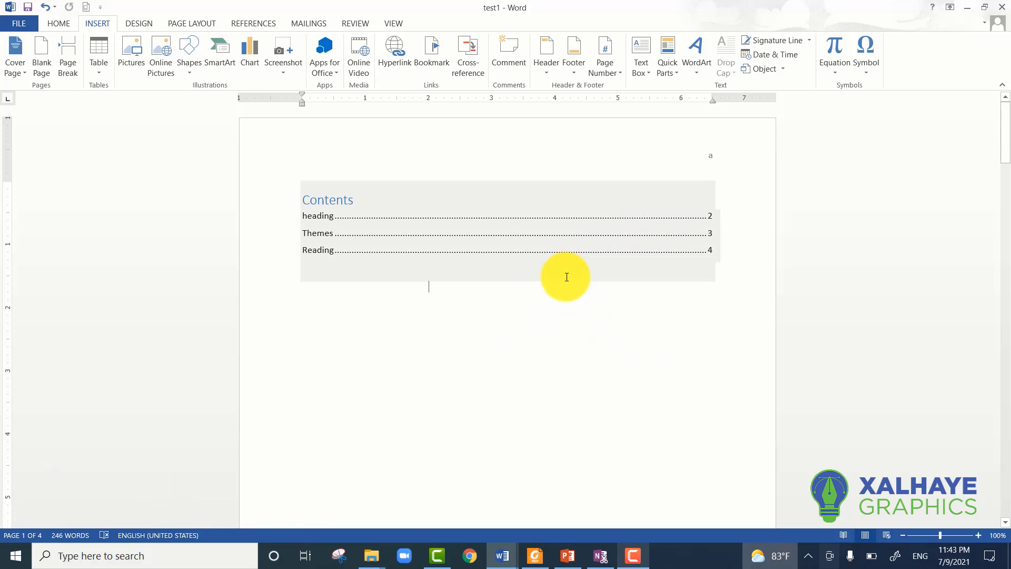
click(180, 27)
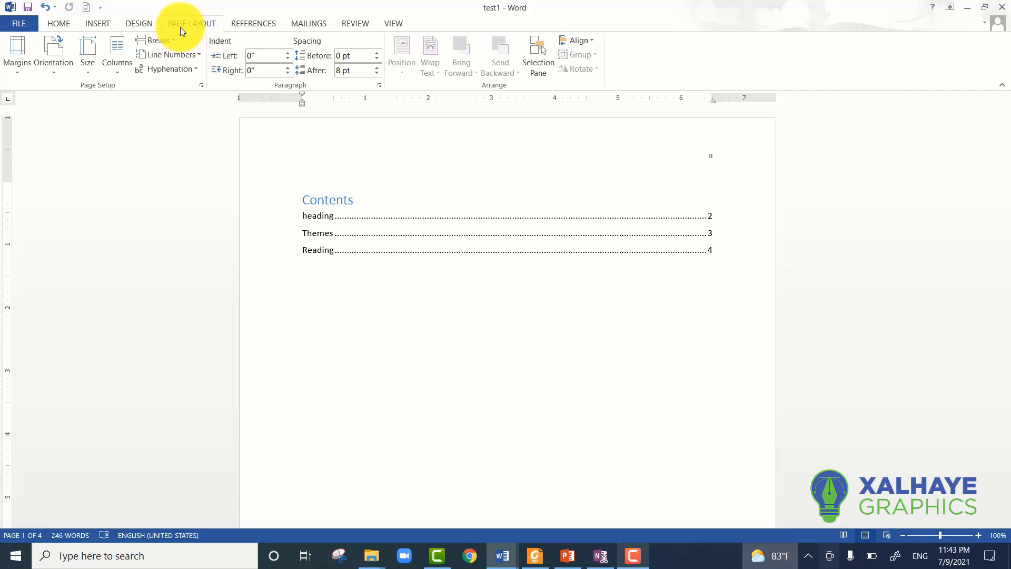
click(24, 69)
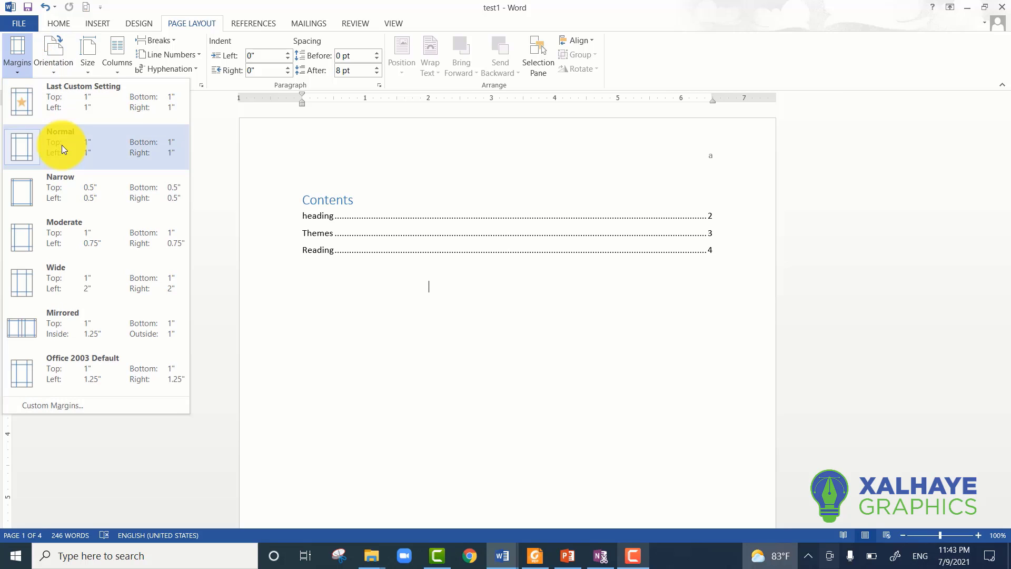
click(62, 145)
Try the Narrow margins preset on the document and switch back to Normal margins.
click(16, 62)
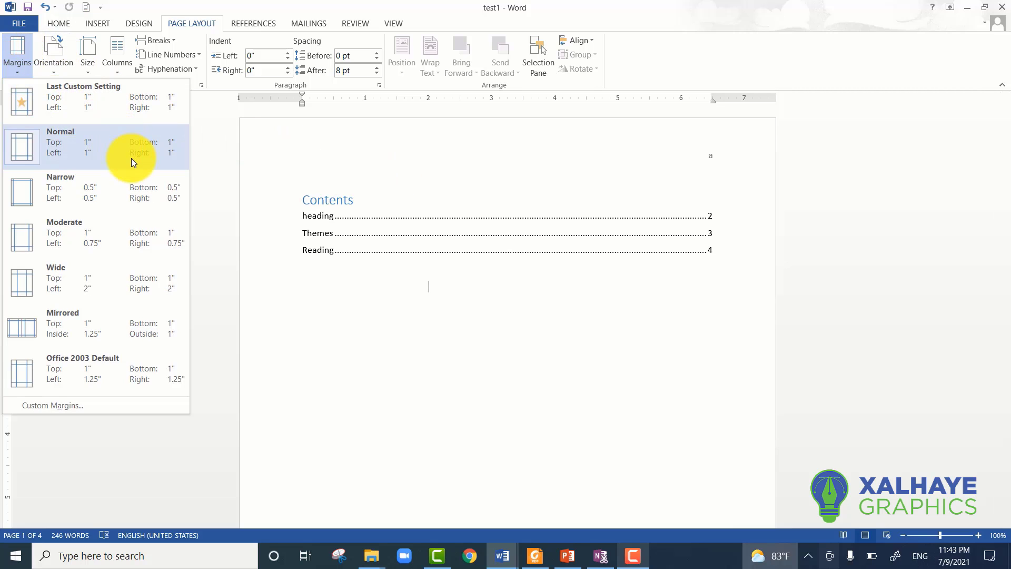
click(131, 195)
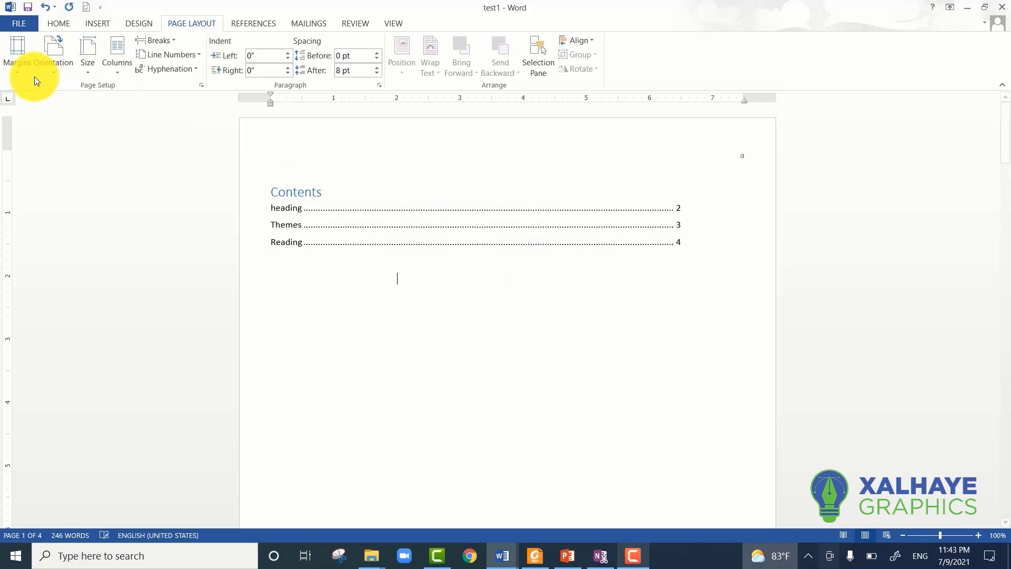
click(27, 70)
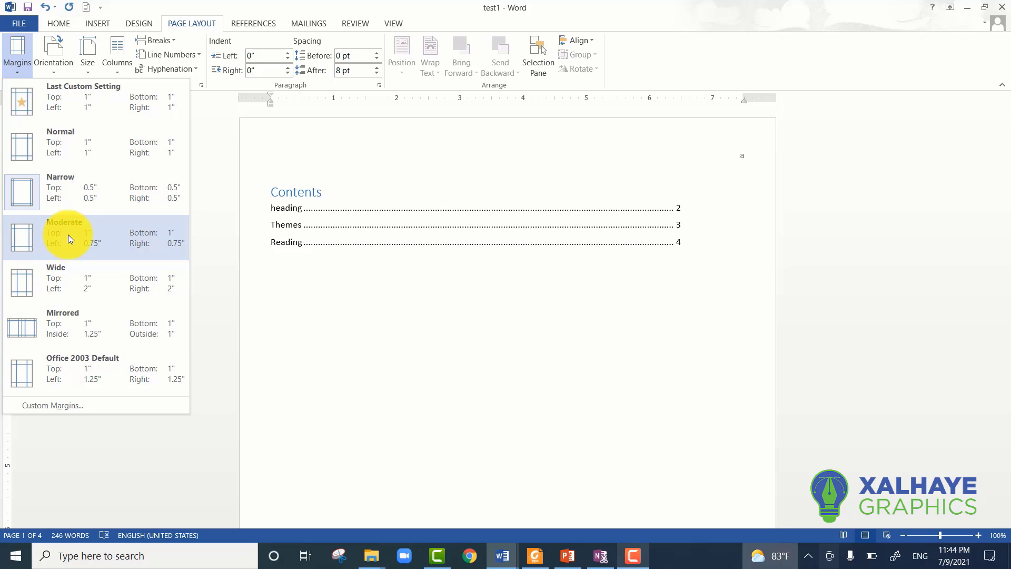
click(83, 144)
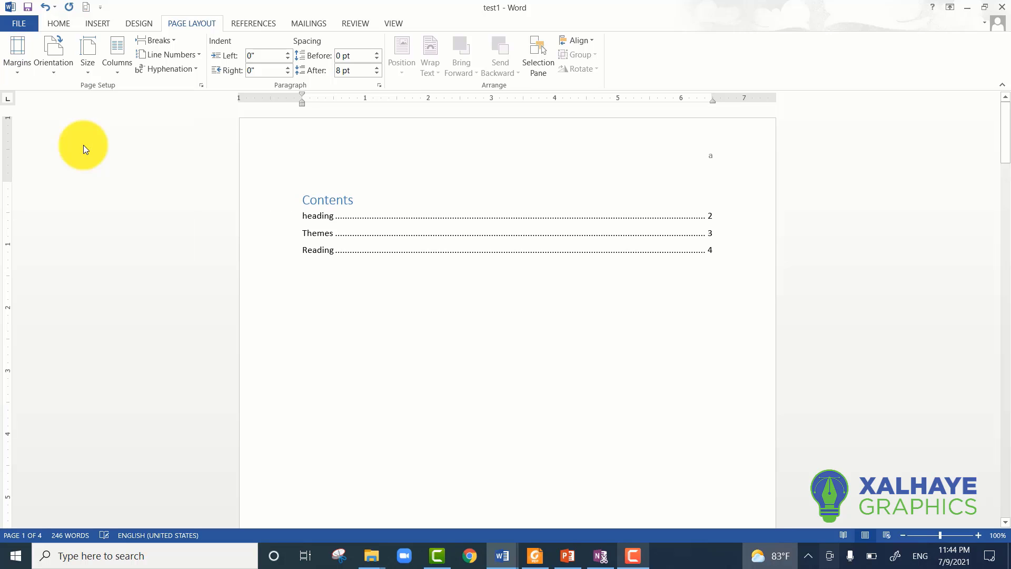
Apply Narrow margins, accept them as custom 0.5" margins for the whole document, and restore the Normal preset.
click(20, 65)
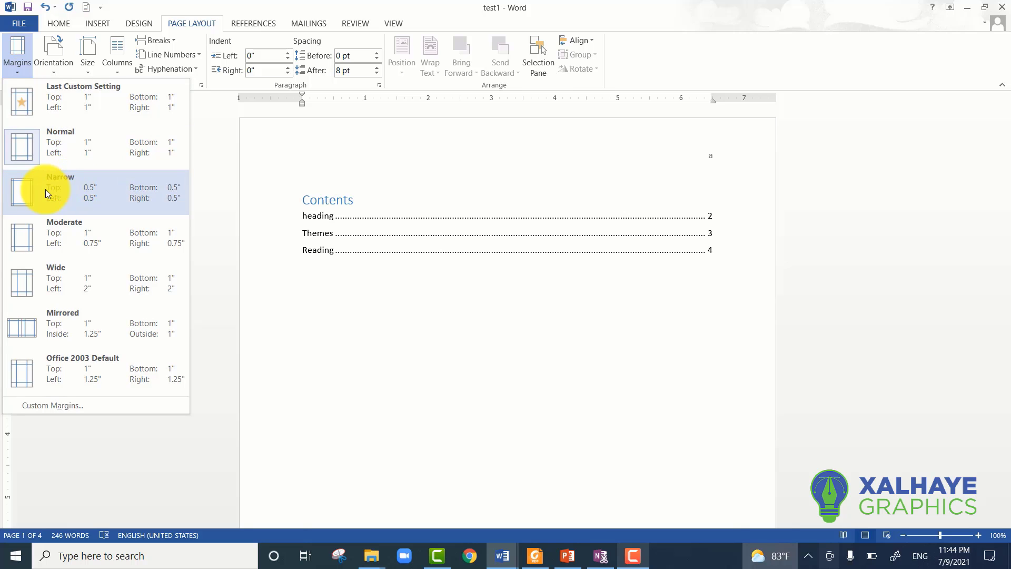
click(63, 187)
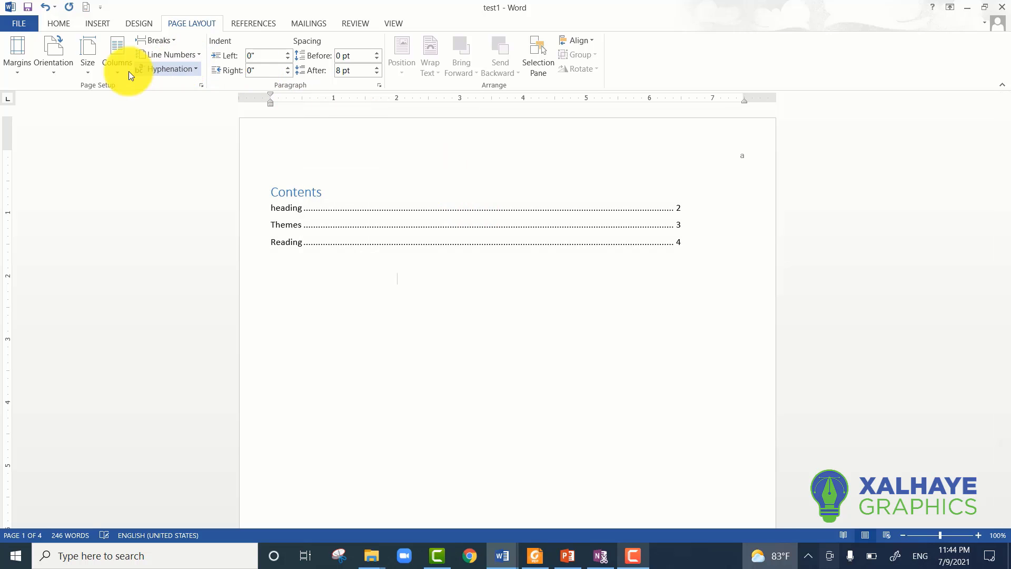
click(27, 74)
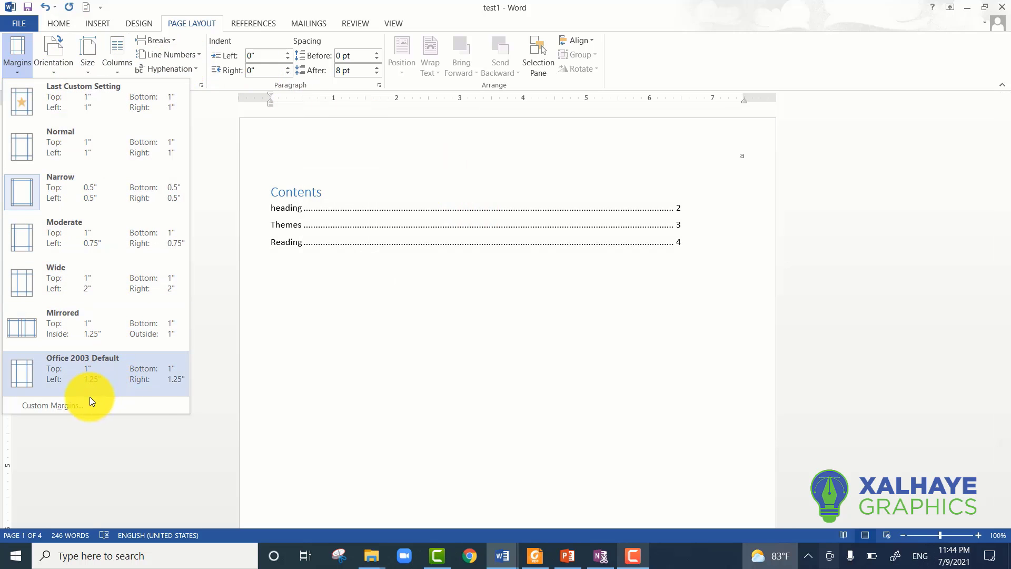
click(32, 409)
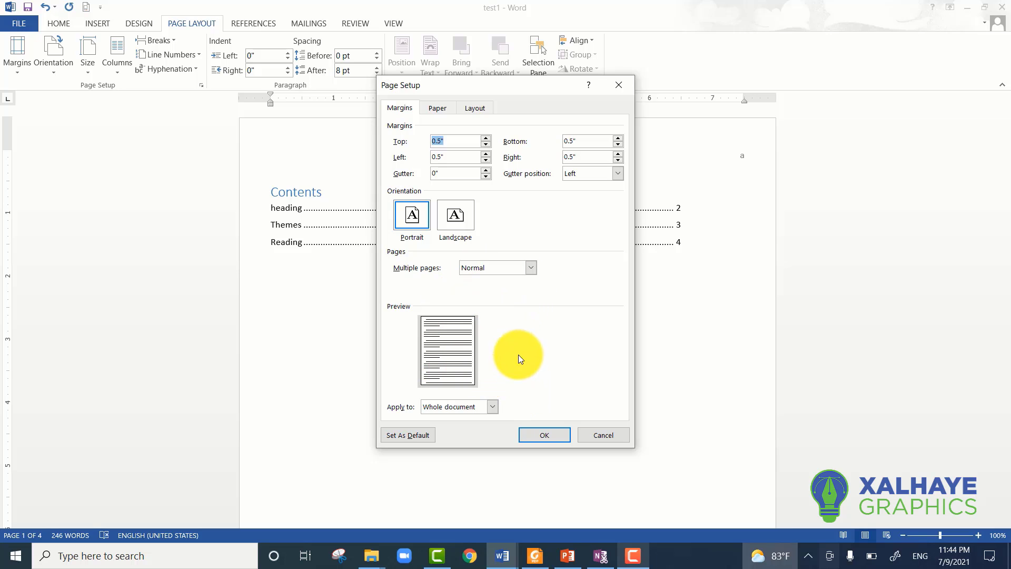
click(555, 436)
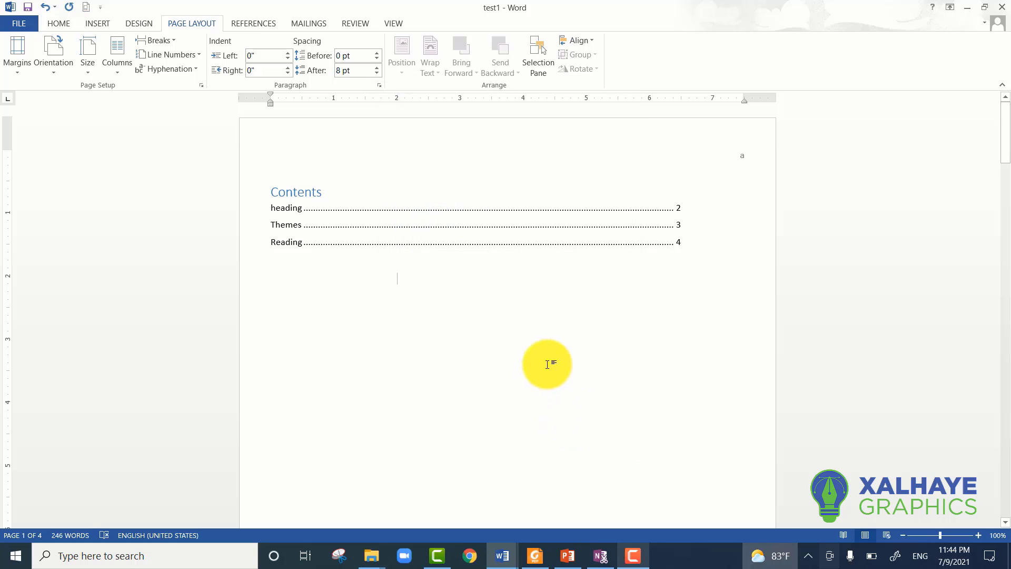
click(13, 73)
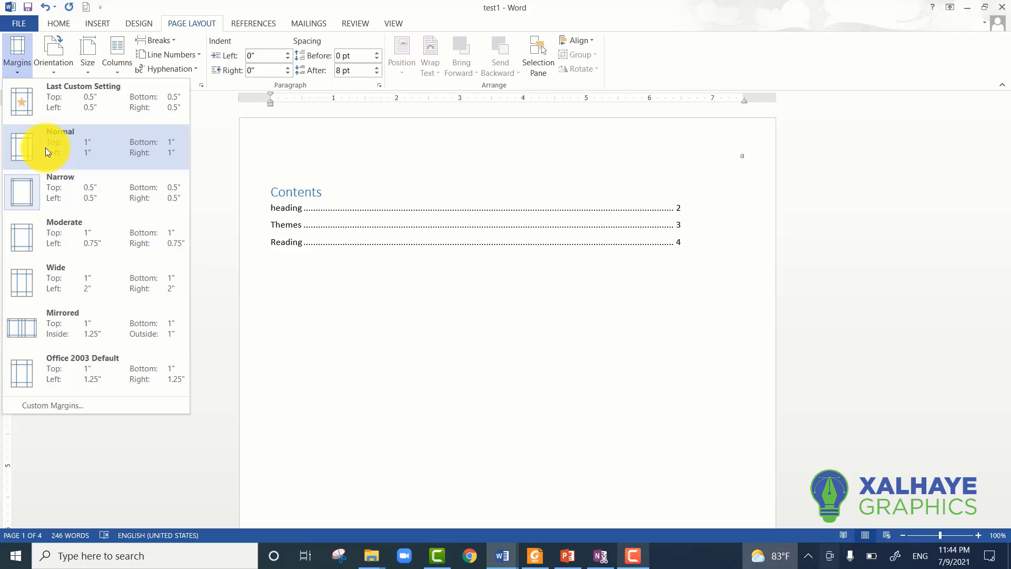
click(122, 147)
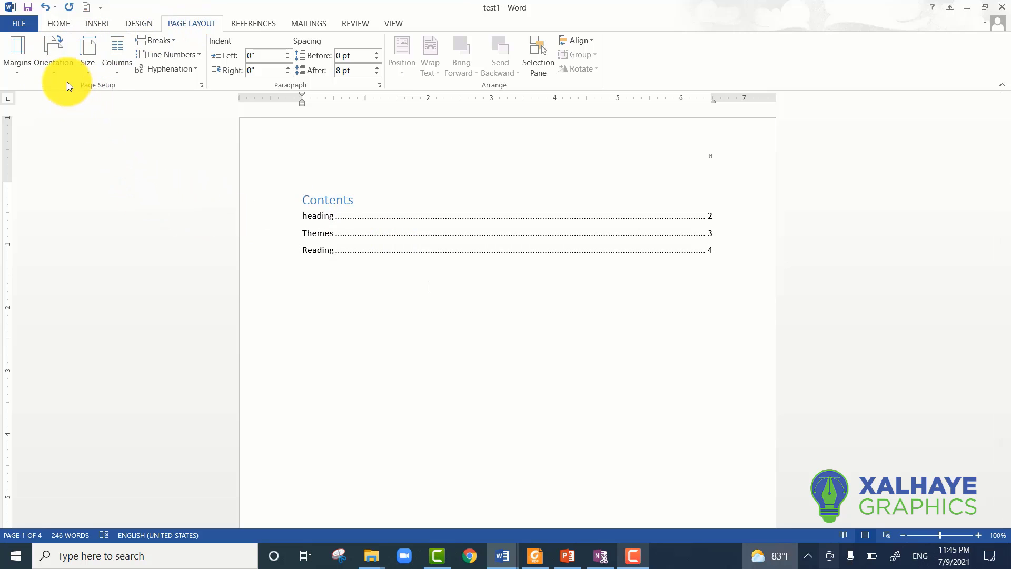
Switch the page orientation to Landscape and look over the contents page and the following page.
click(51, 75)
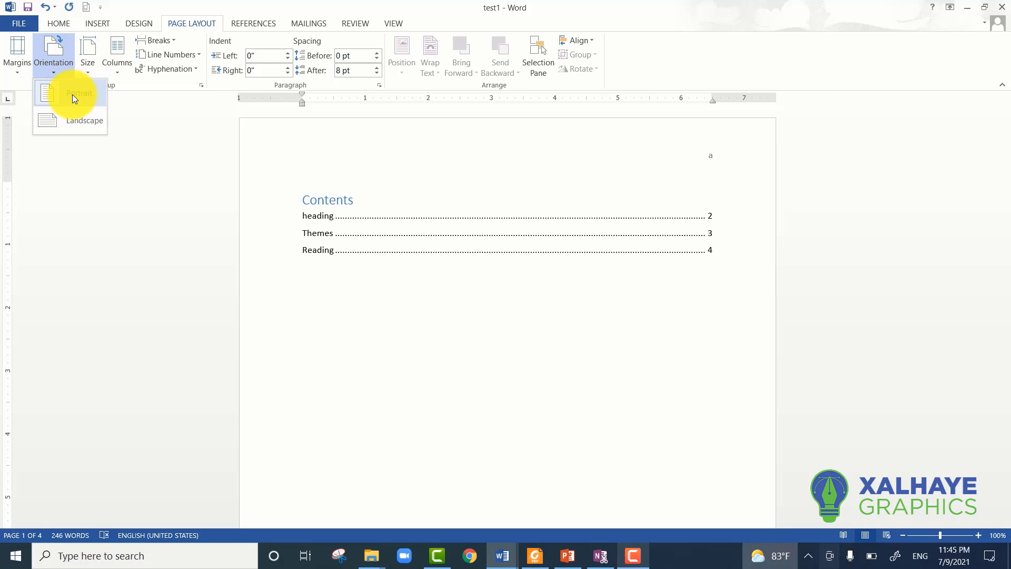
click(64, 120)
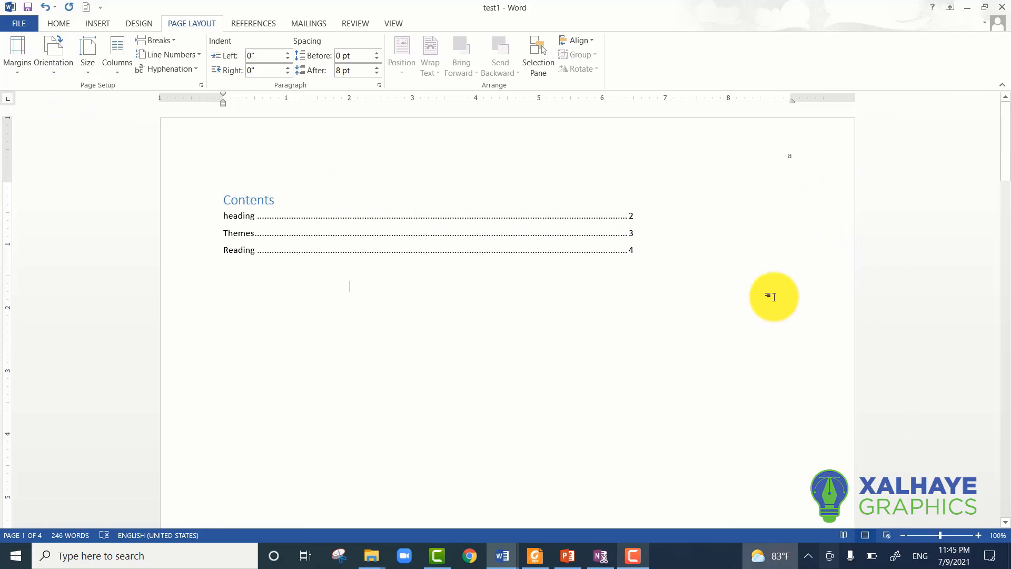
scroll(780, 188, down, 9)
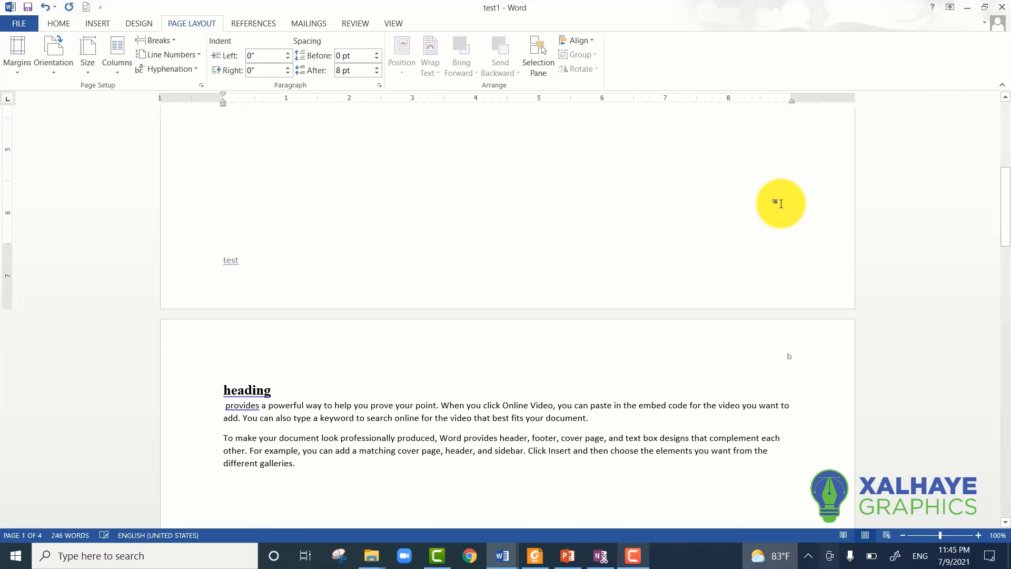
scroll(781, 203, down, 5)
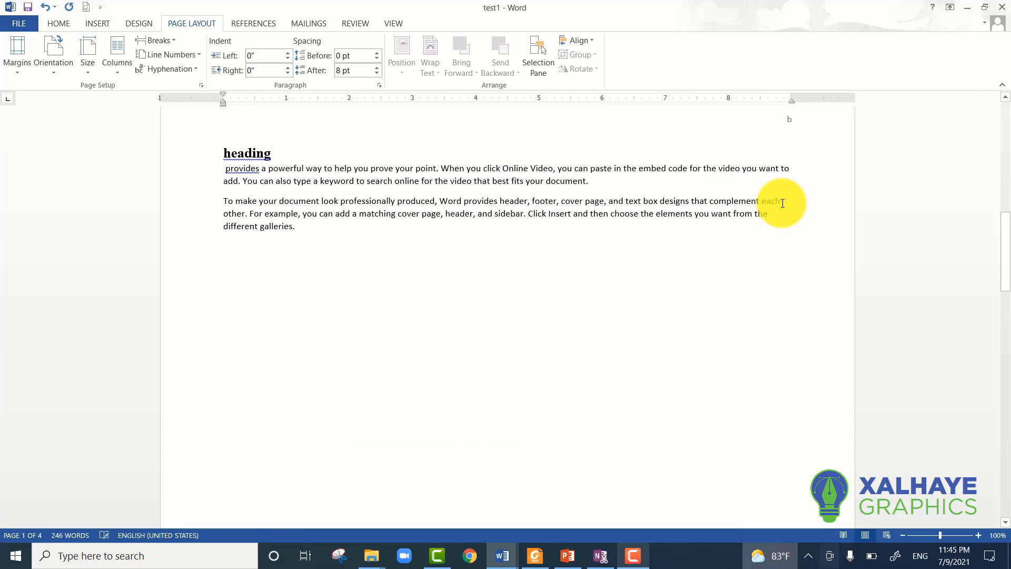
scroll(780, 203, up, 2)
scroll(784, 202, up, 11)
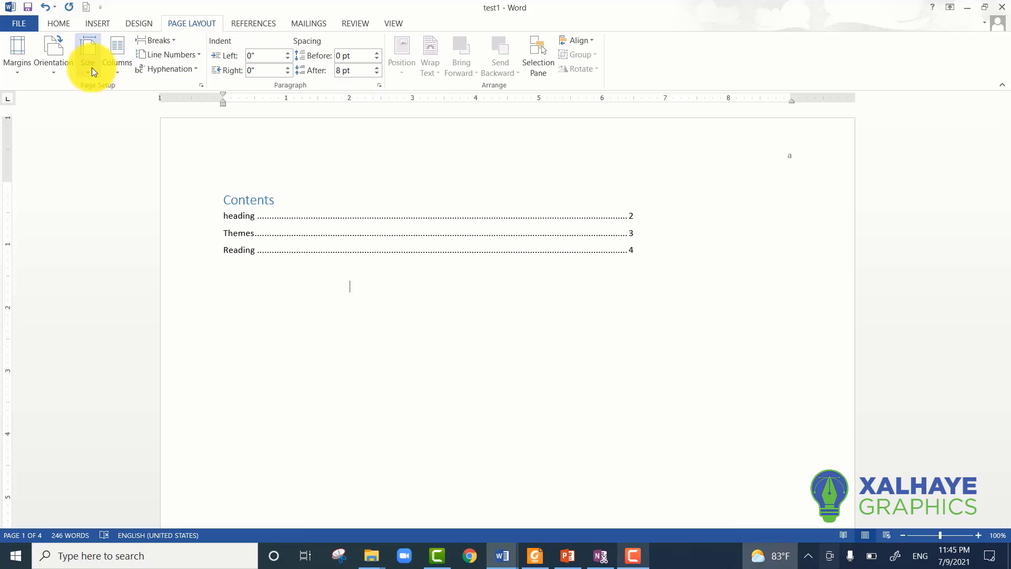
Set the page orientation back to Portrait and look over the page layout.
click(64, 69)
click(72, 93)
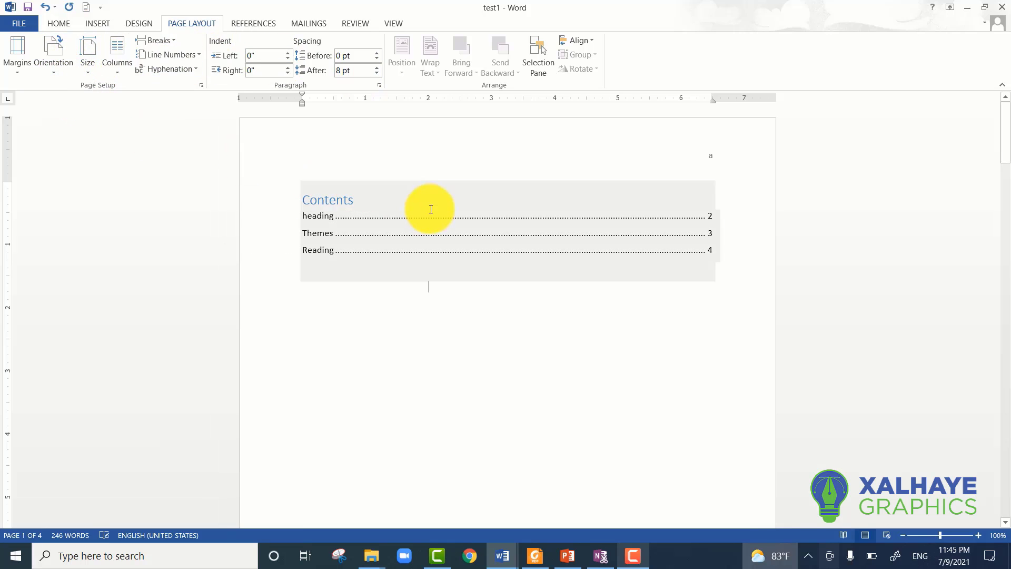
scroll(446, 180, down, 5)
scroll(446, 181, down, 4)
scroll(445, 181, up, 8)
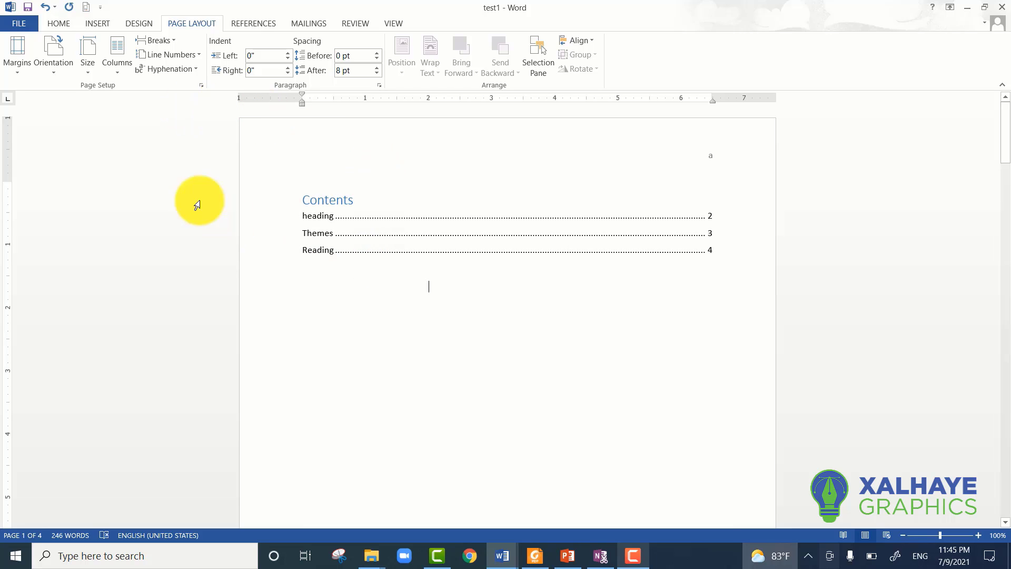
Set the paper size to A4, change it to A3, and look over the enlarged page.
click(86, 72)
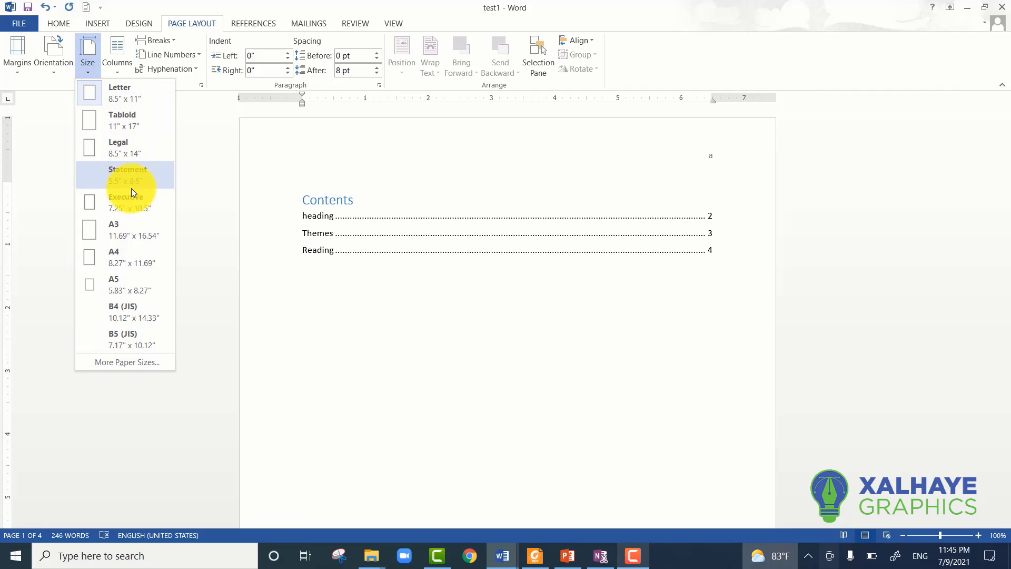
click(143, 259)
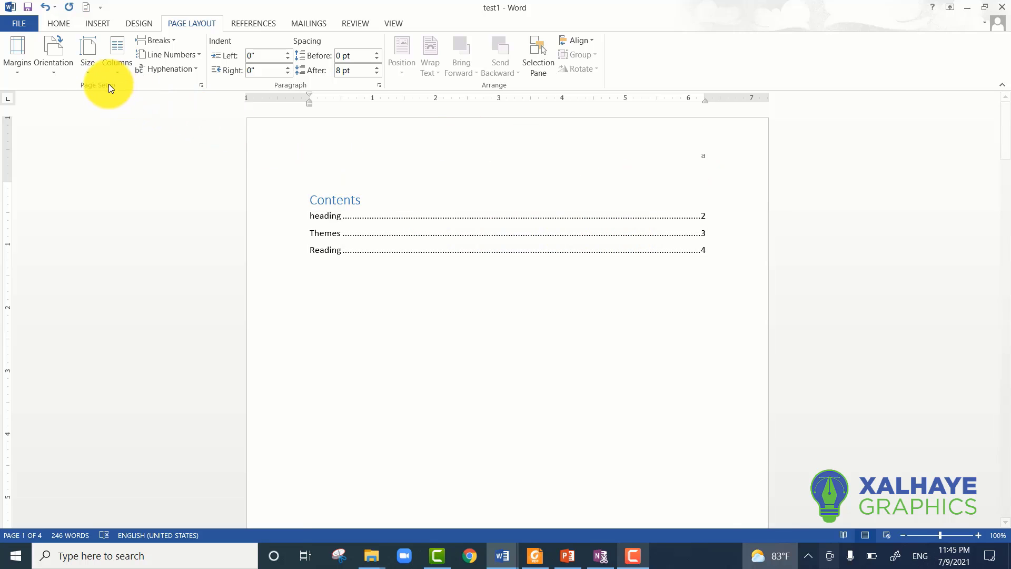
click(83, 63)
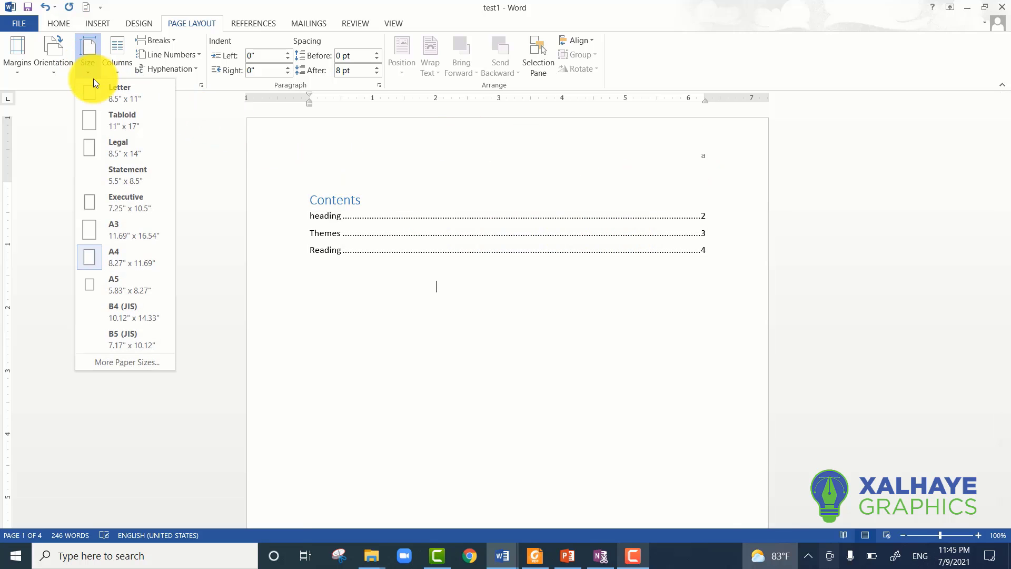
click(128, 230)
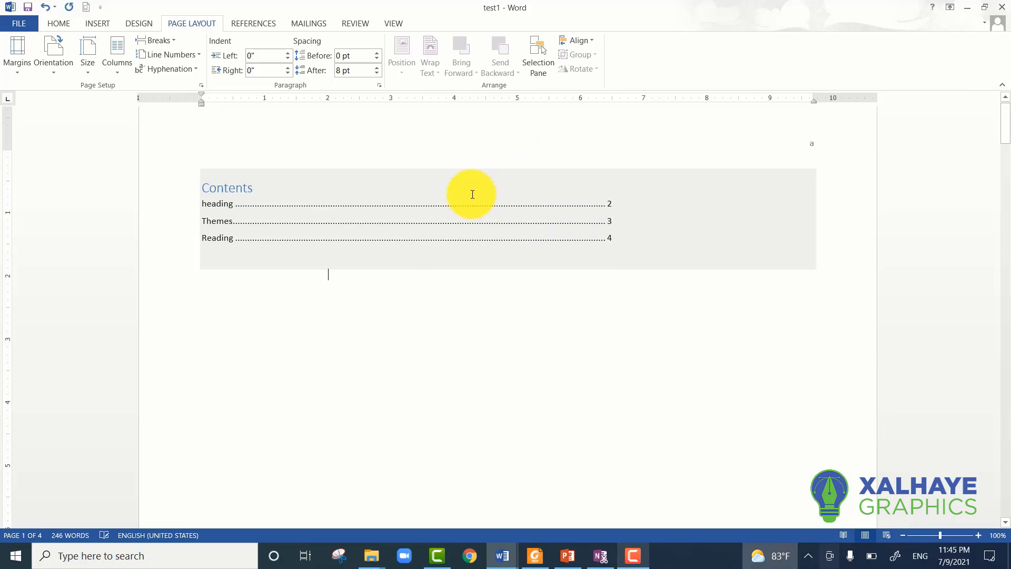
scroll(473, 194, down, 8)
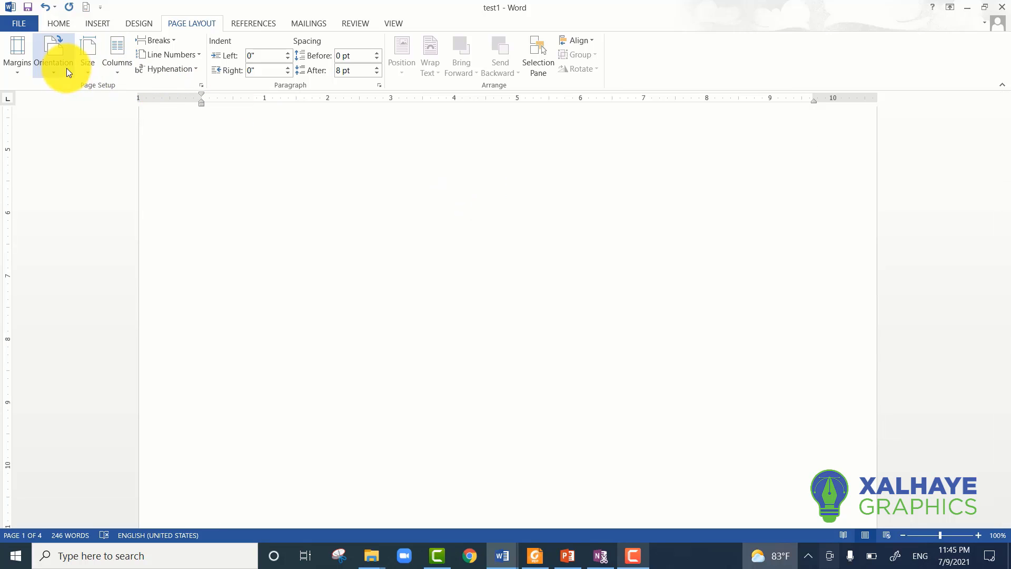
Try the A5 paper size and set the document's paper size to A4.
click(90, 68)
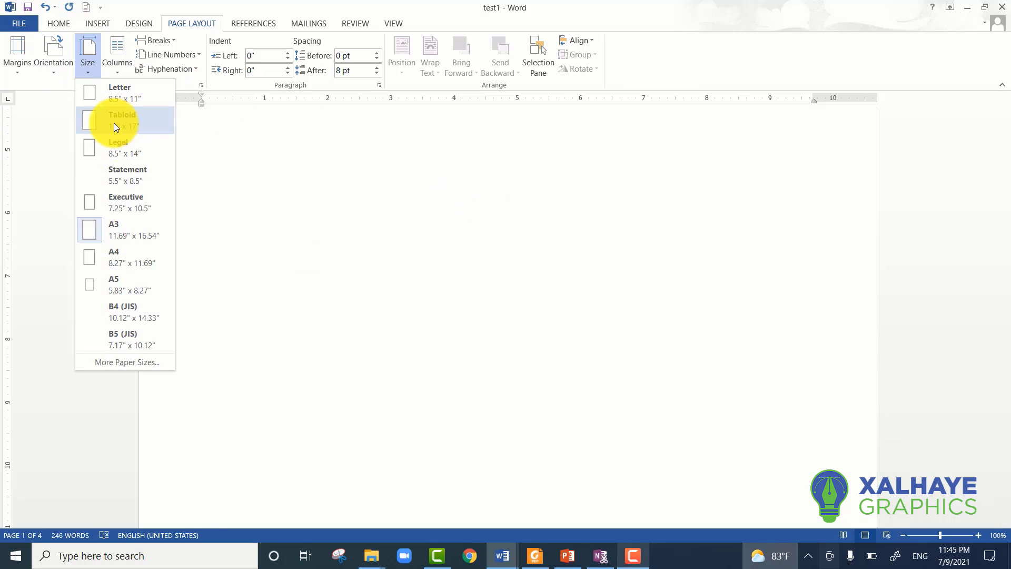
click(132, 279)
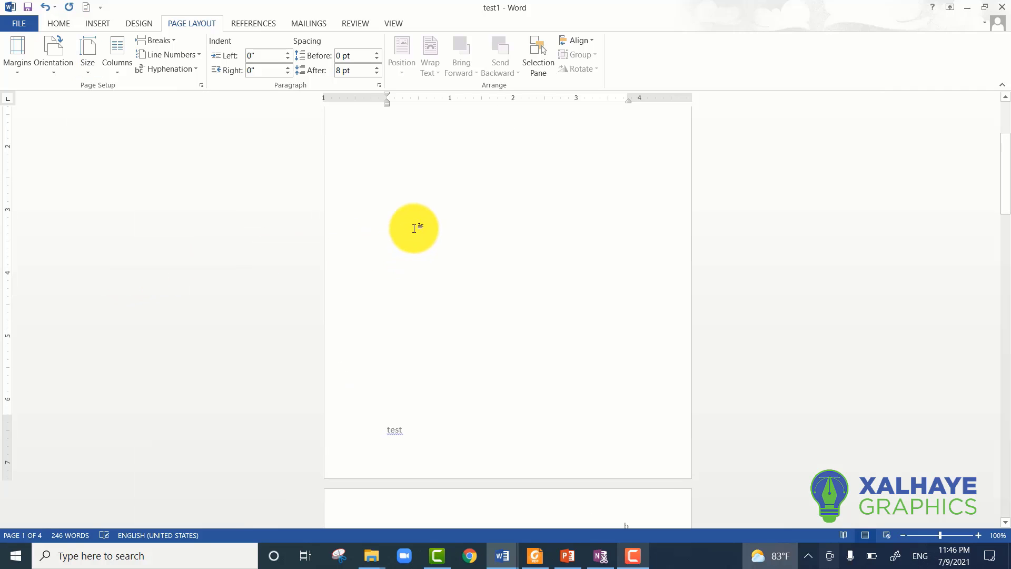
click(96, 69)
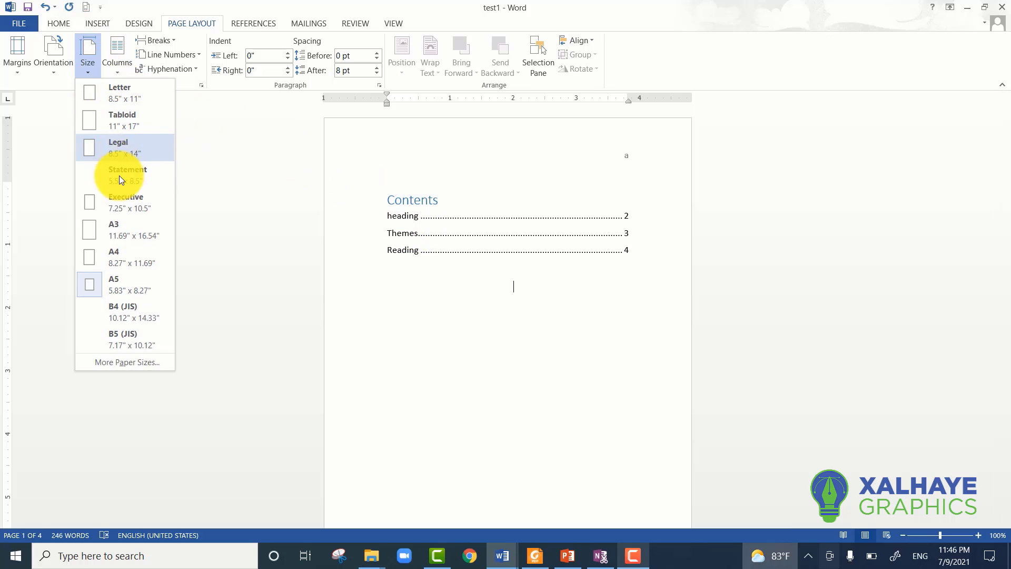
click(119, 254)
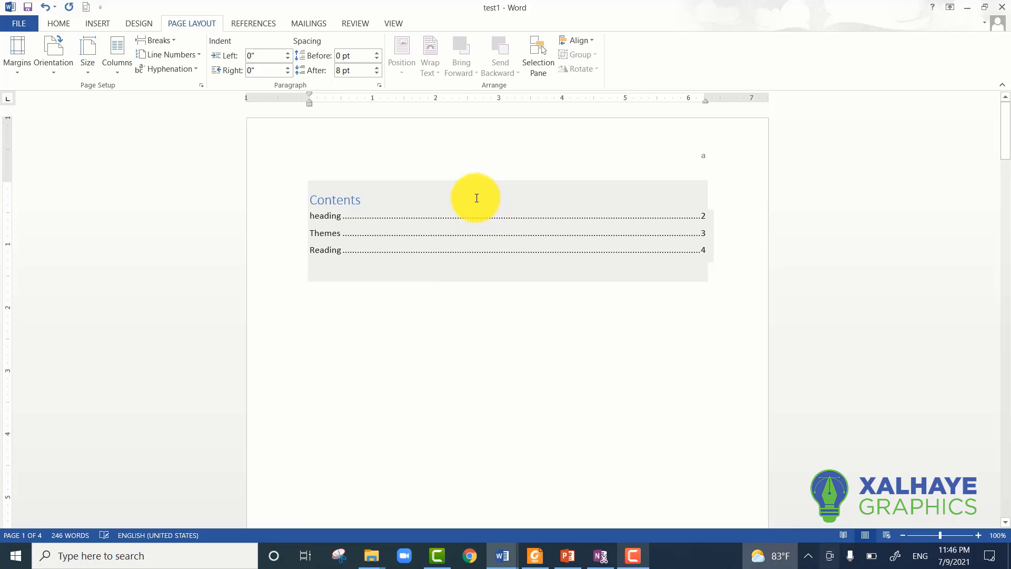